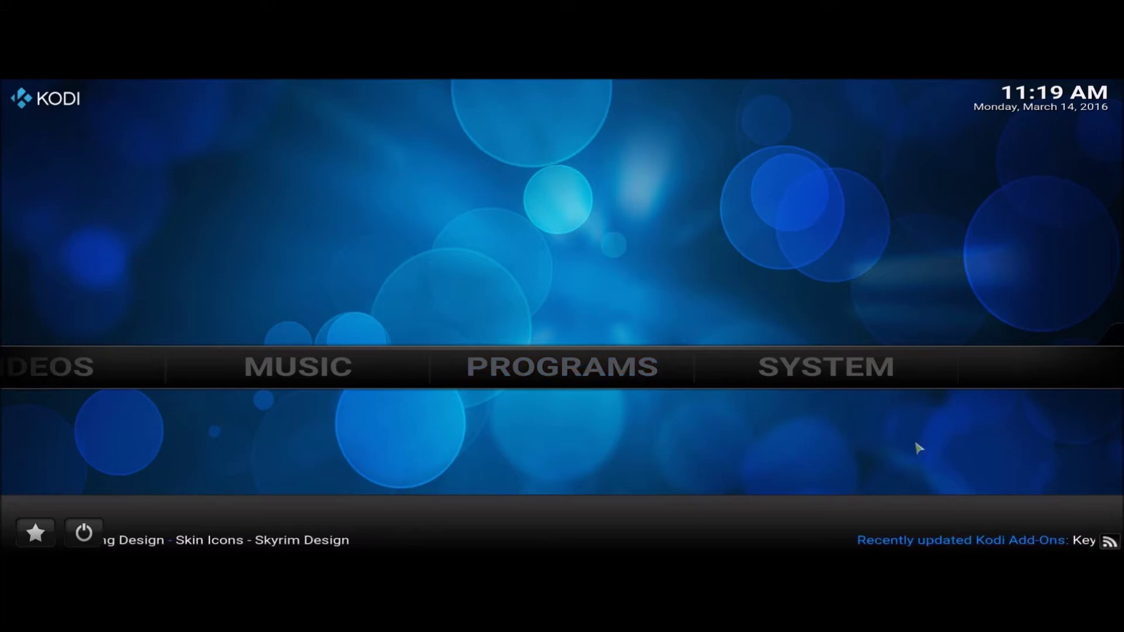
mouse_move(827, 377)
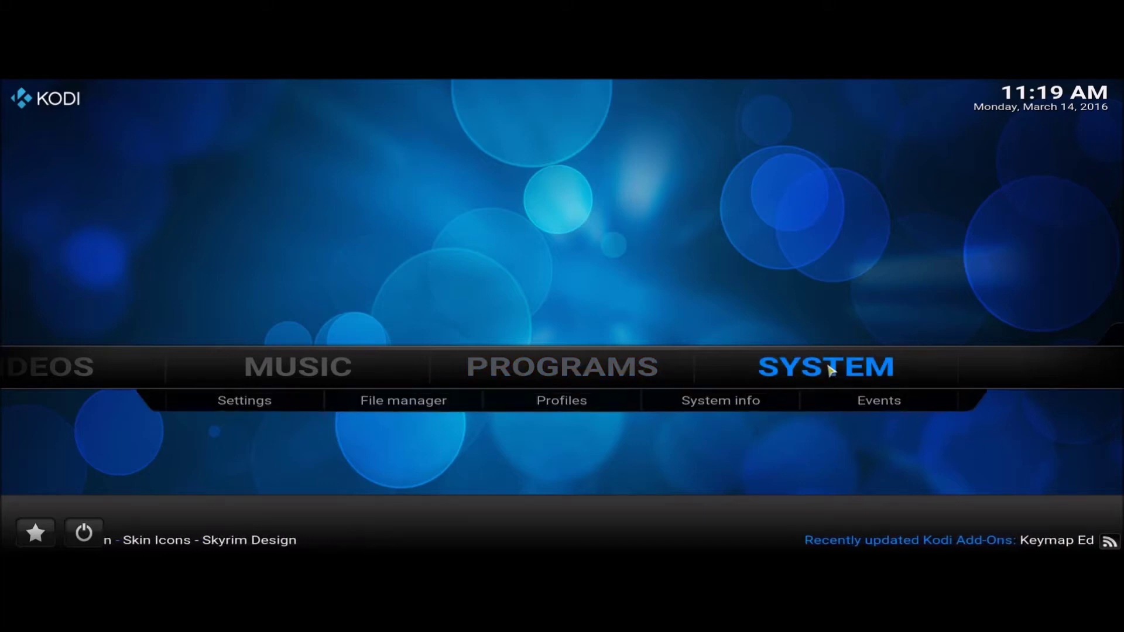
left_click(402, 408)
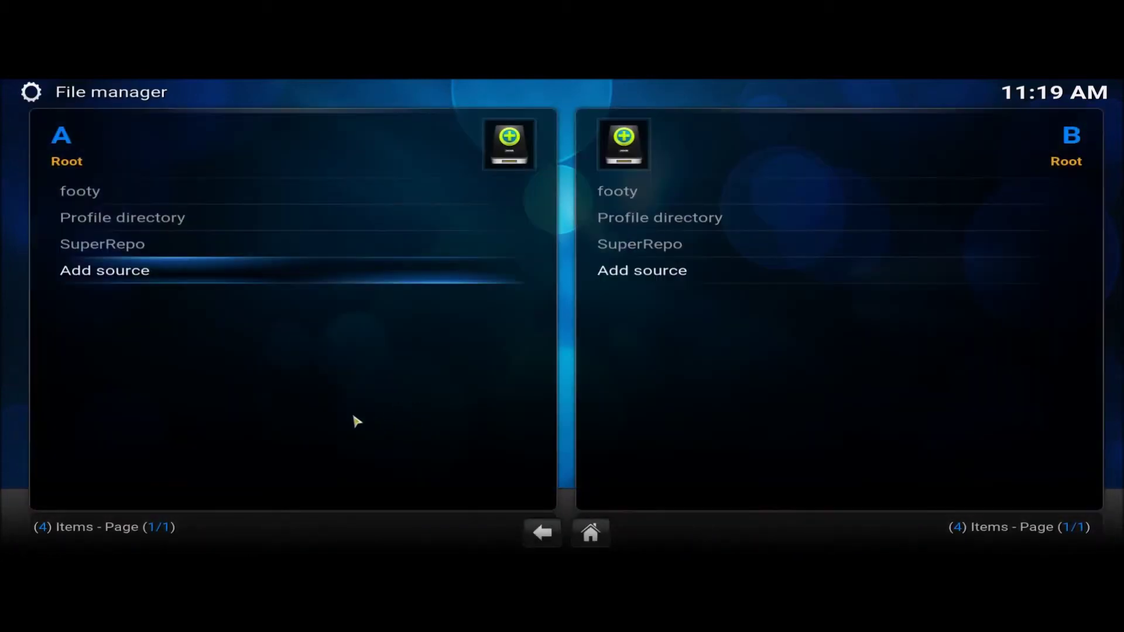
left_click(656, 276)
left_click(364, 234)
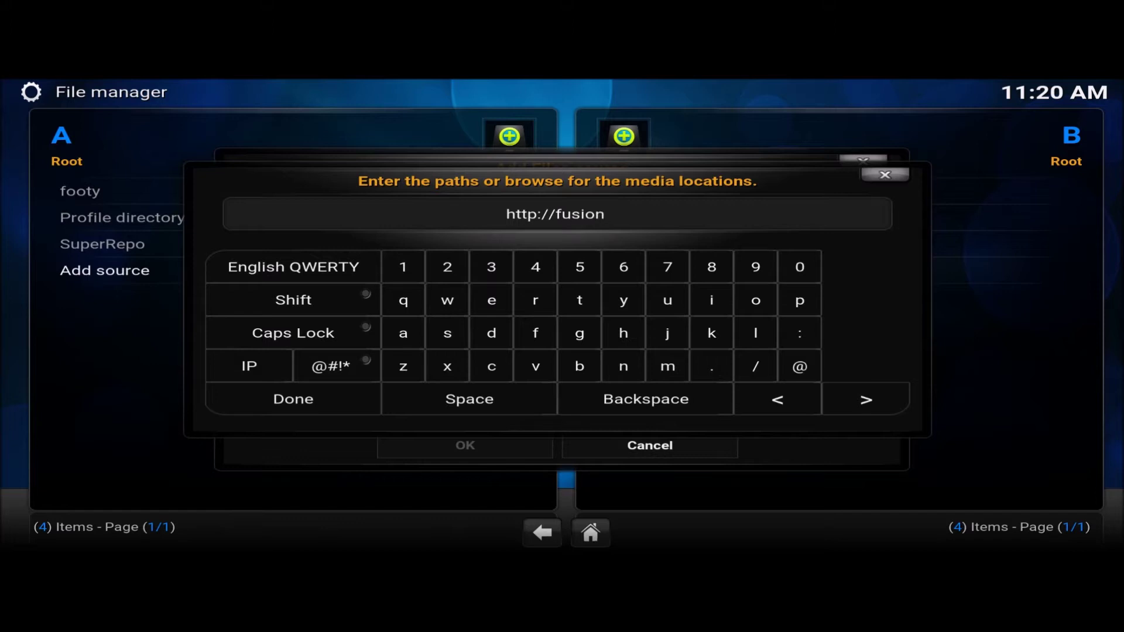
type(".tva")
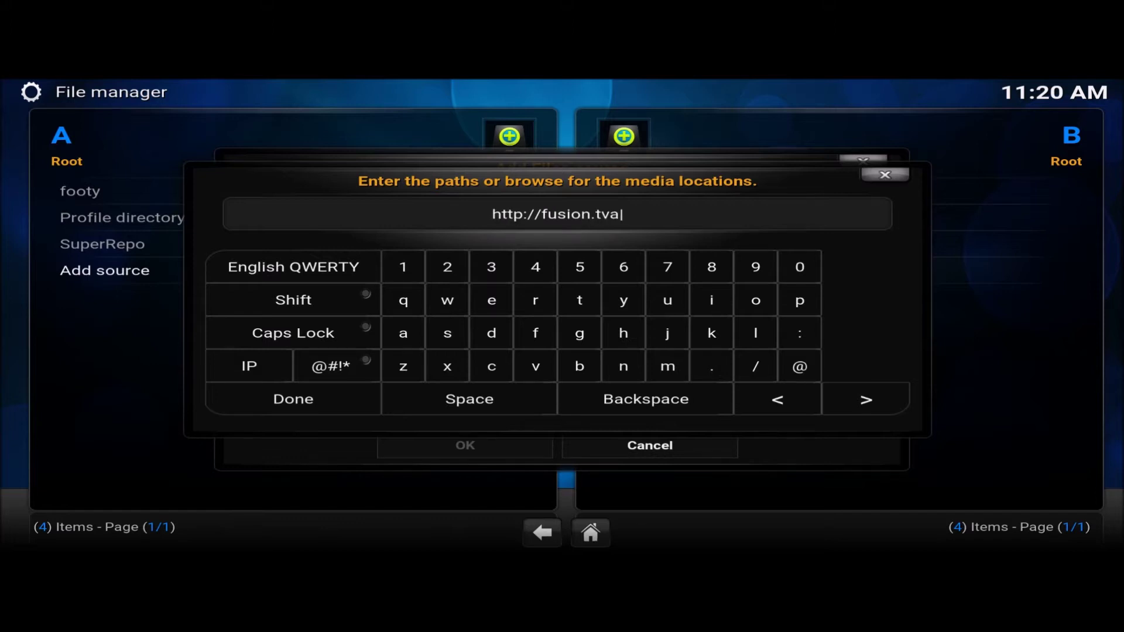
type("ddons")
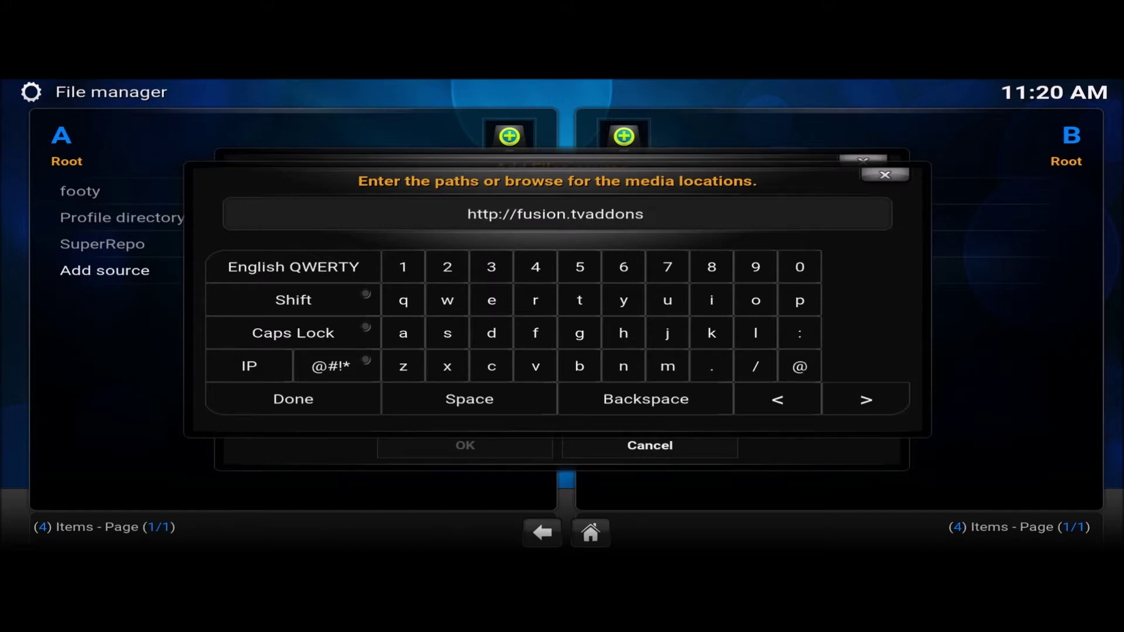
type(".ag")
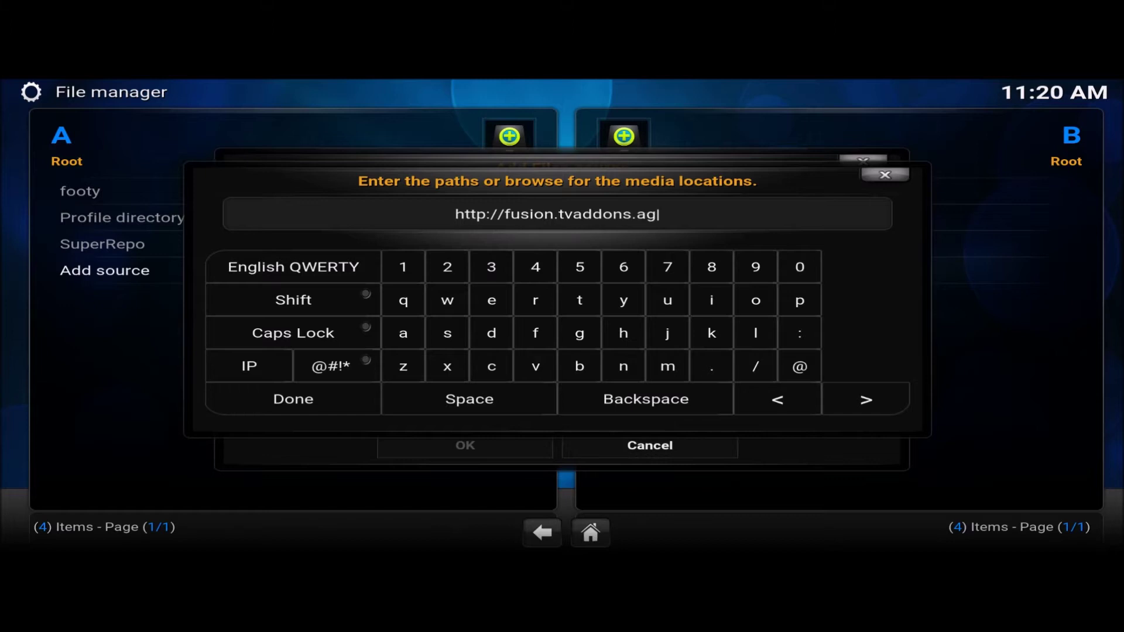
type("/")
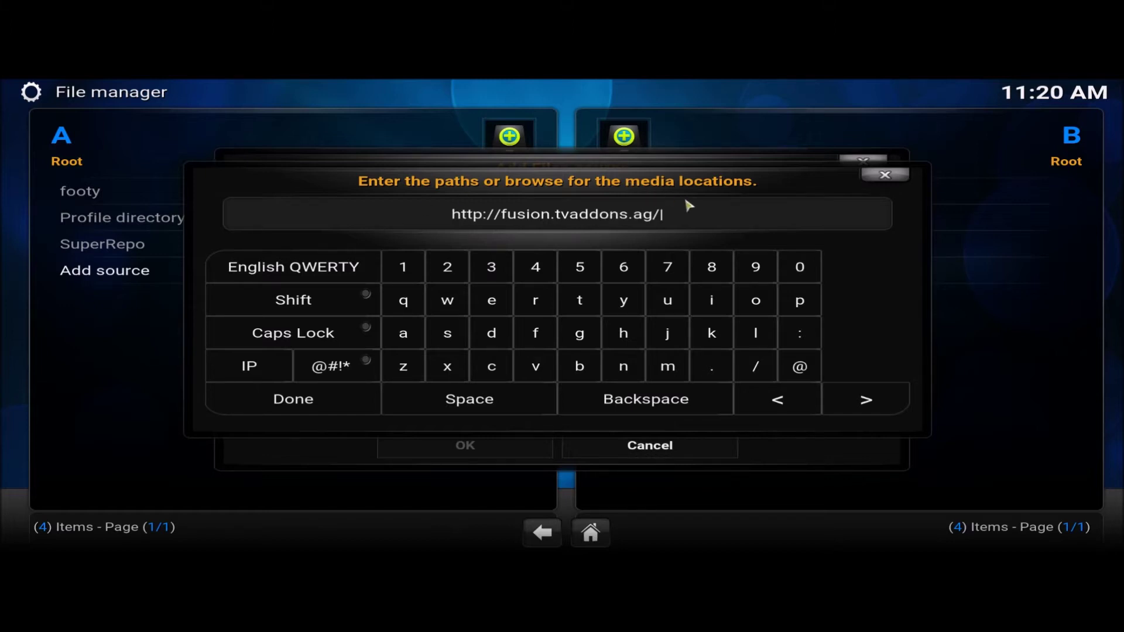
left_click(300, 407)
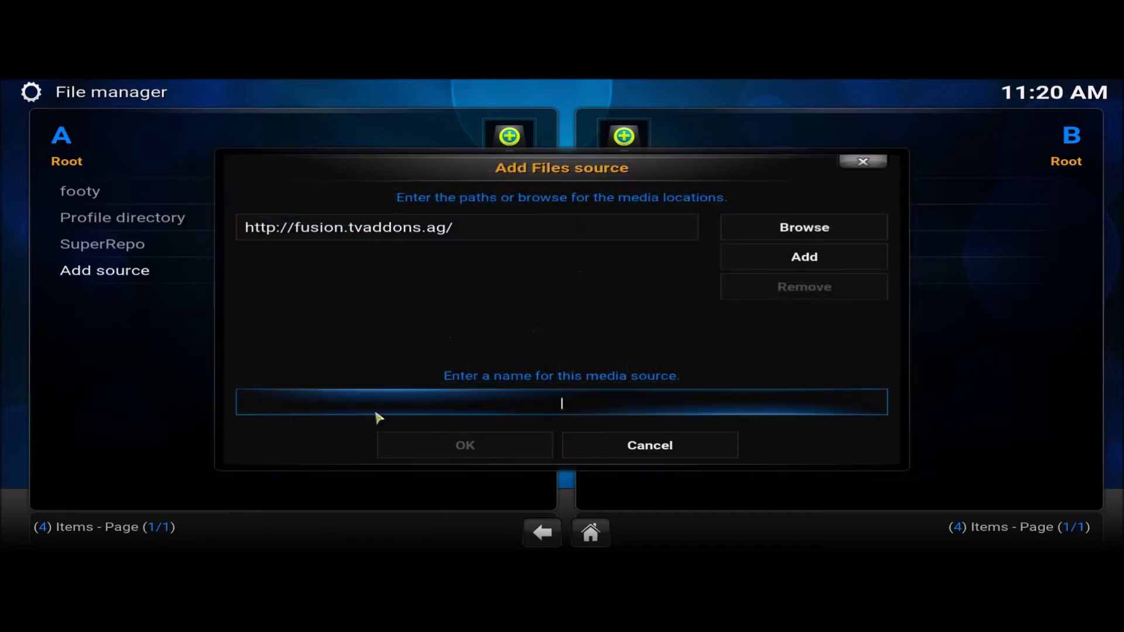
Name the new media source fusion and save it.
left_click(517, 408)
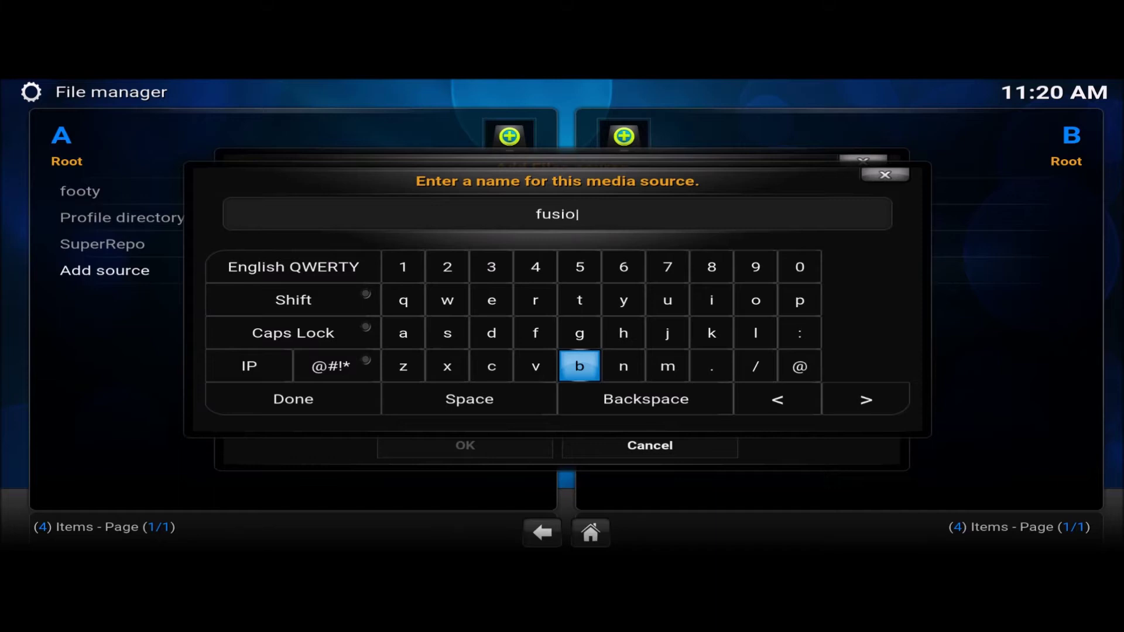
left_click(291, 406)
left_click(485, 452)
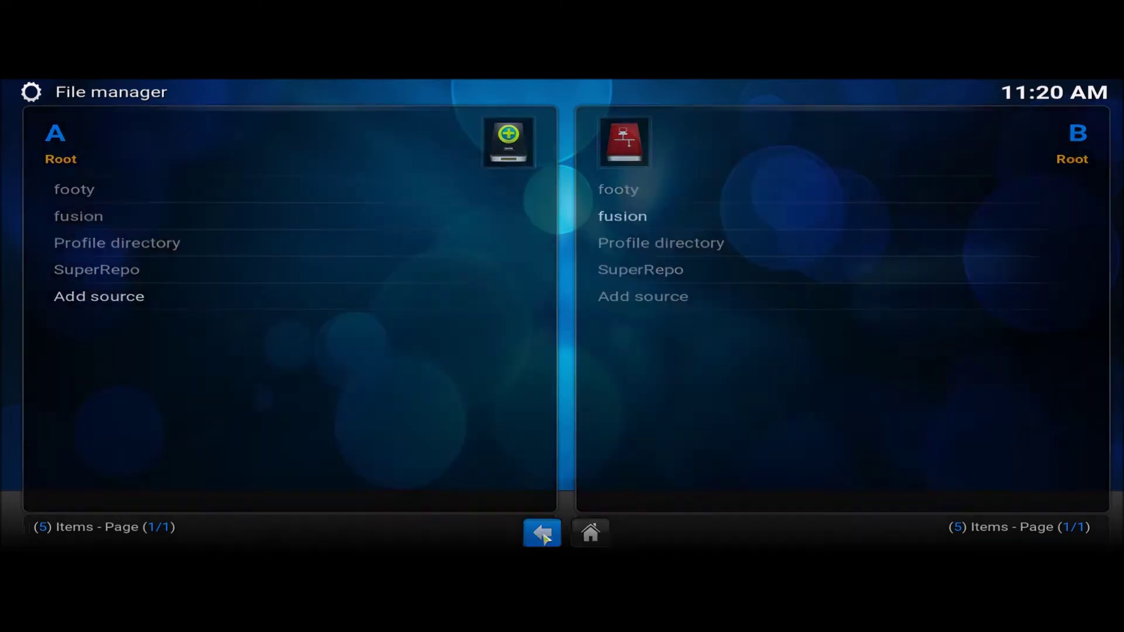
left_click(542, 533)
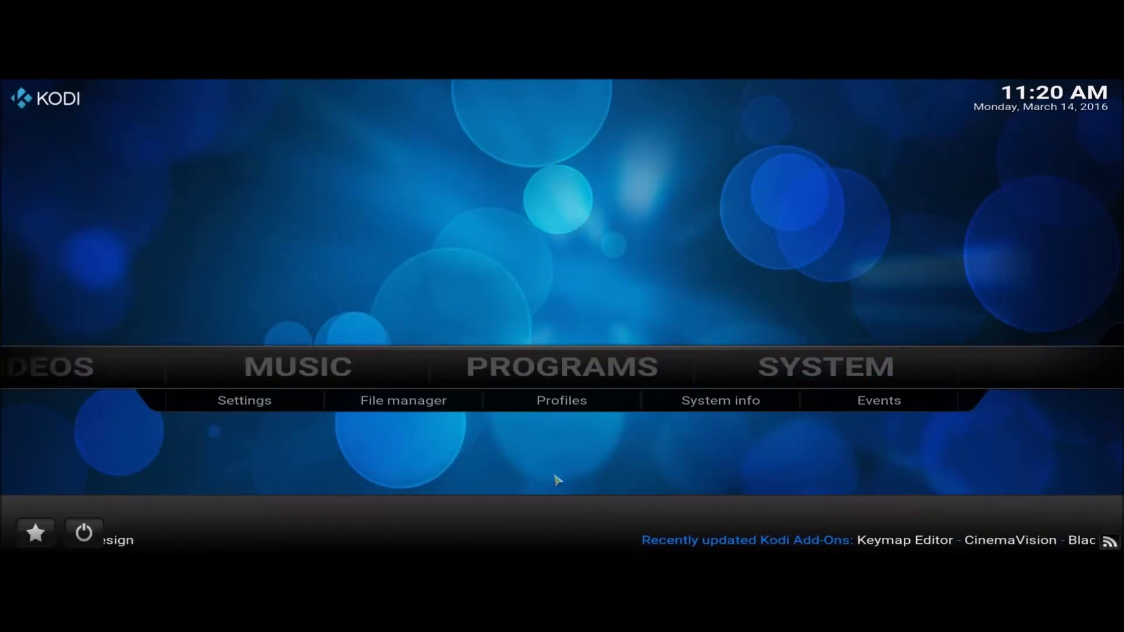
left_click(278, 416)
left_click(1035, 532)
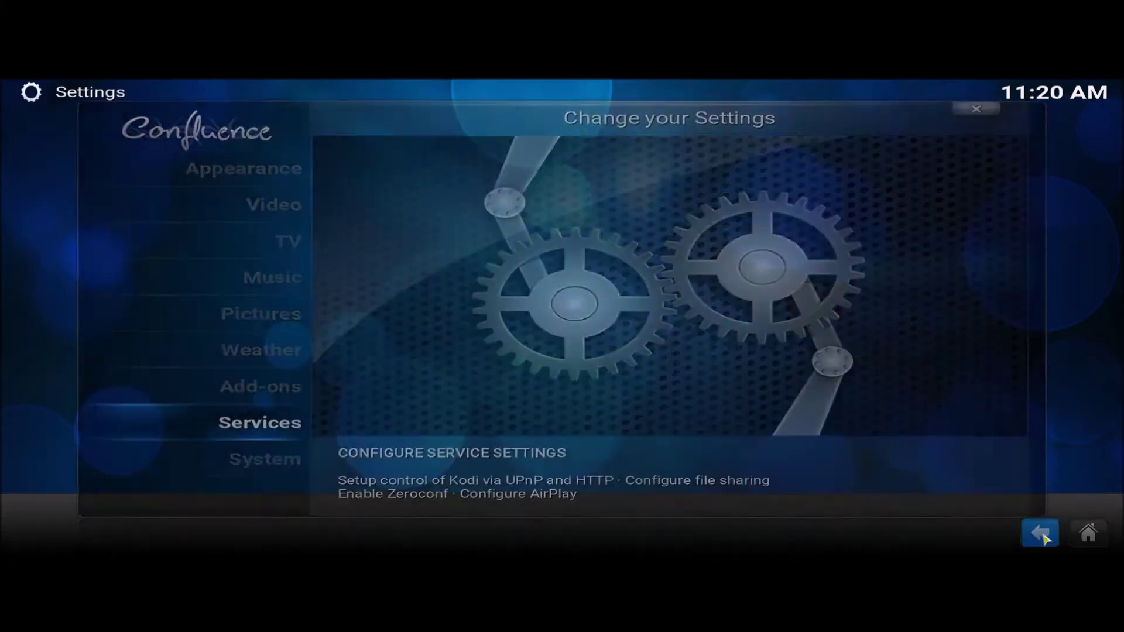
Examine the fusion source's start-here folder and the contents of plugin.program.addoninstaller-1.2.5.zip in the File manager.
left_click(413, 410)
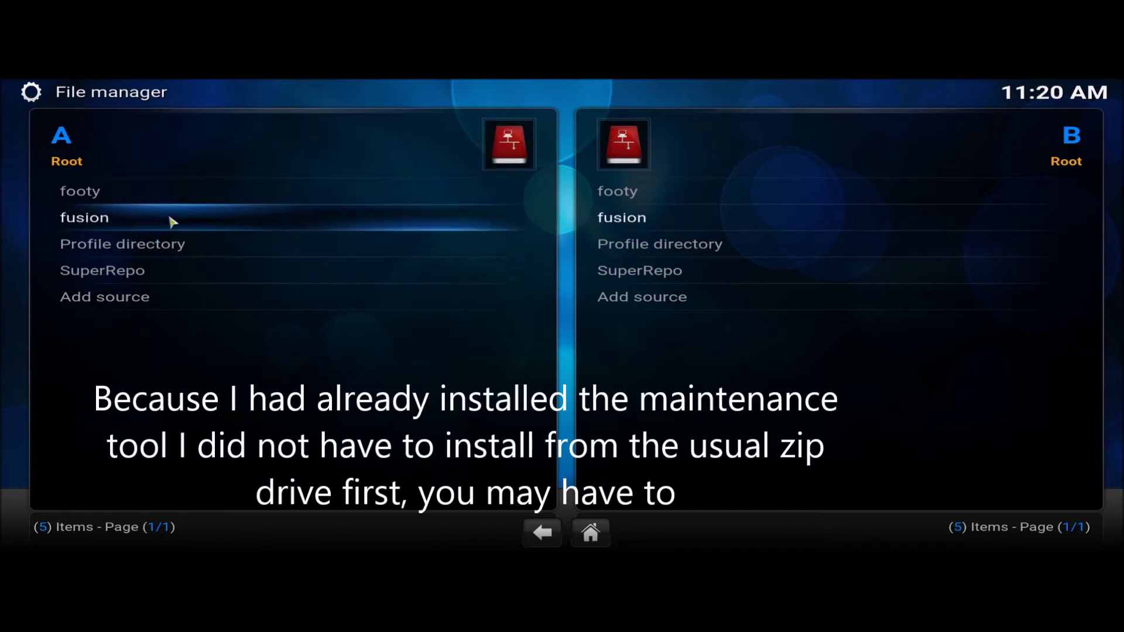
left_click(173, 228)
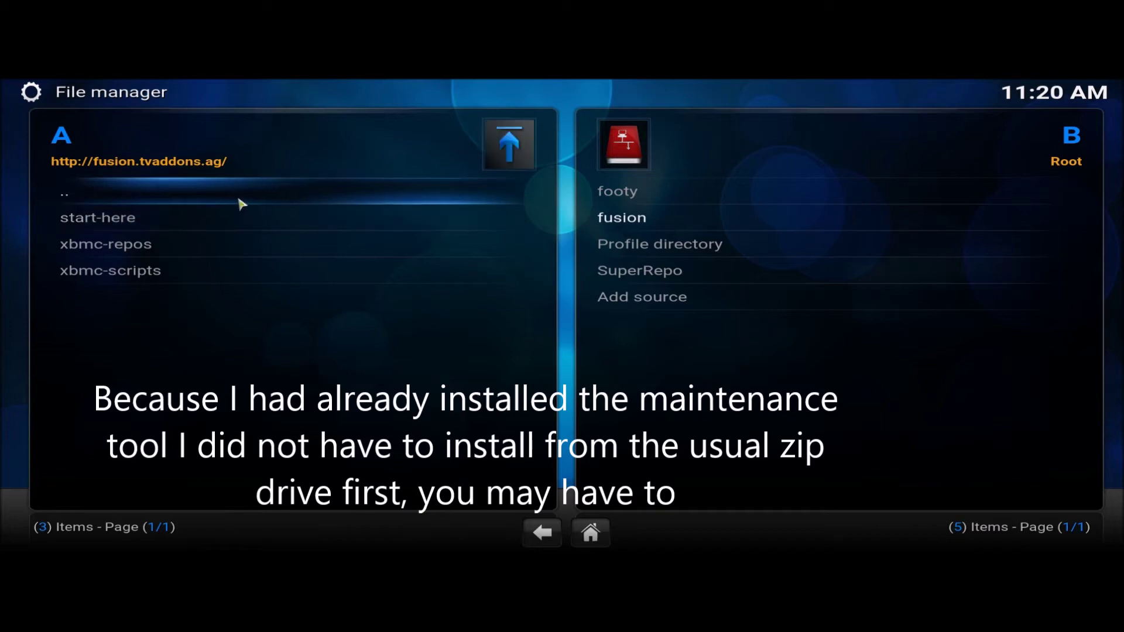
left_click(151, 221)
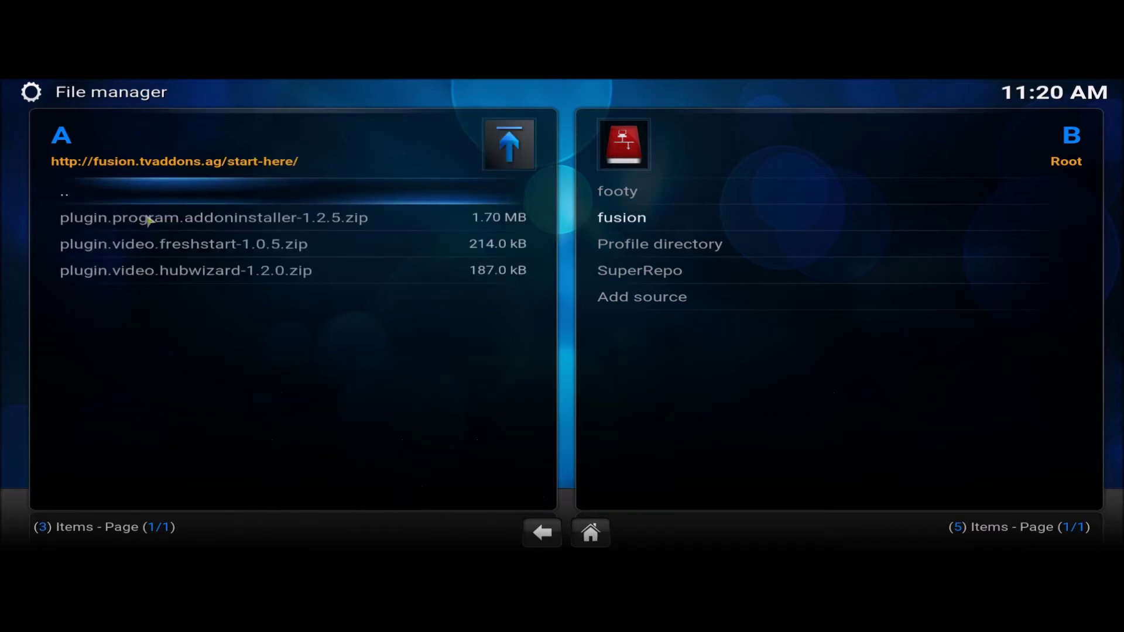
left_click(199, 225)
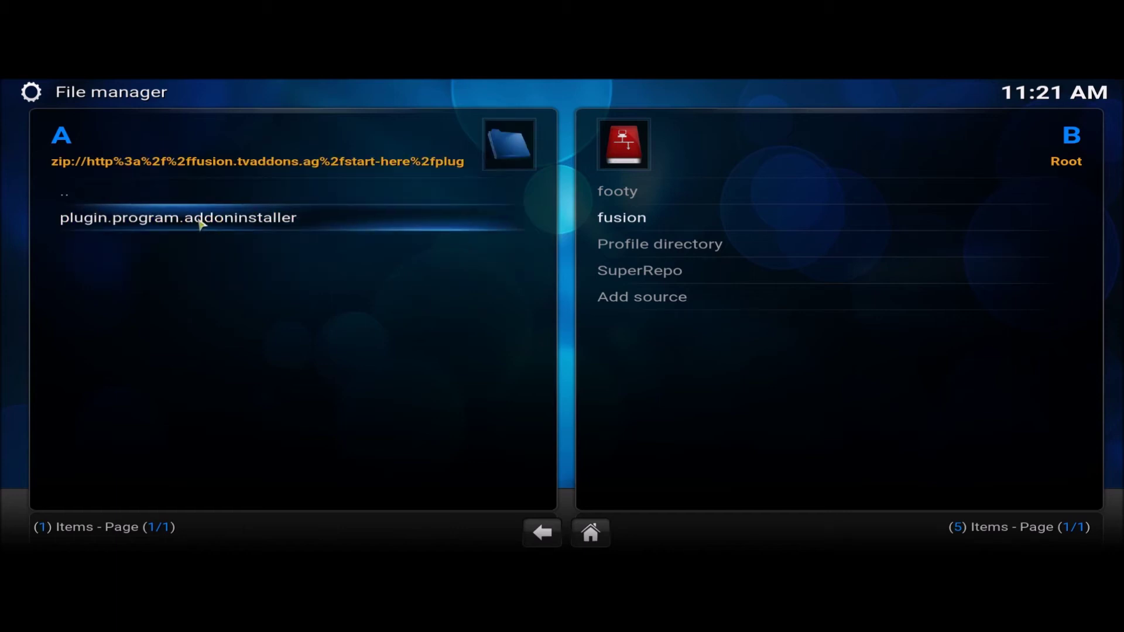
left_click(199, 225)
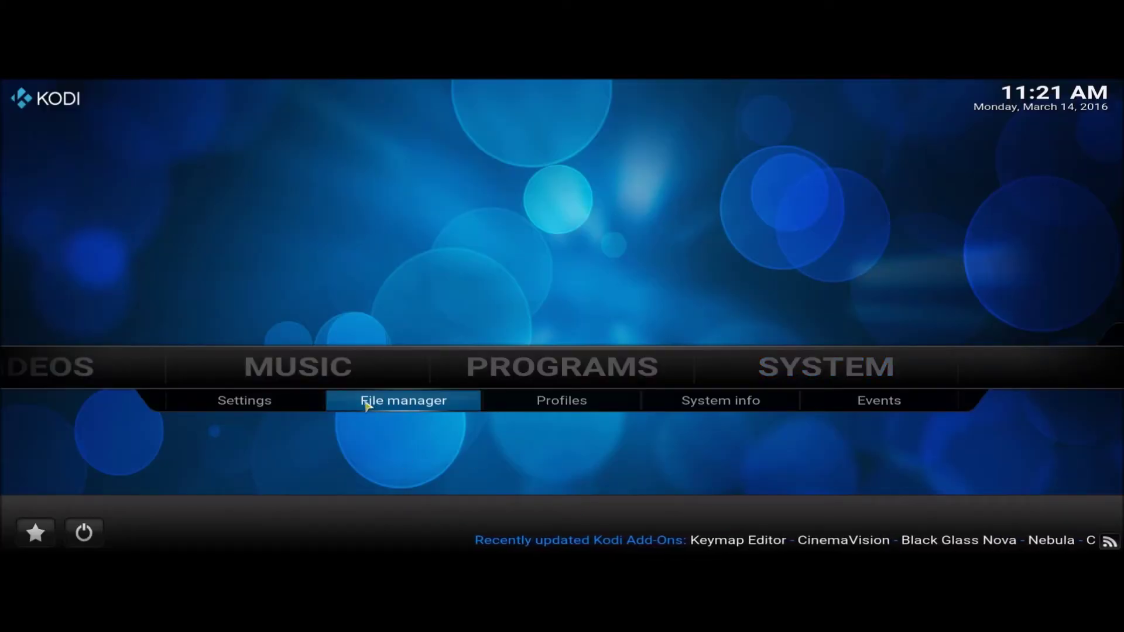
left_click(394, 408)
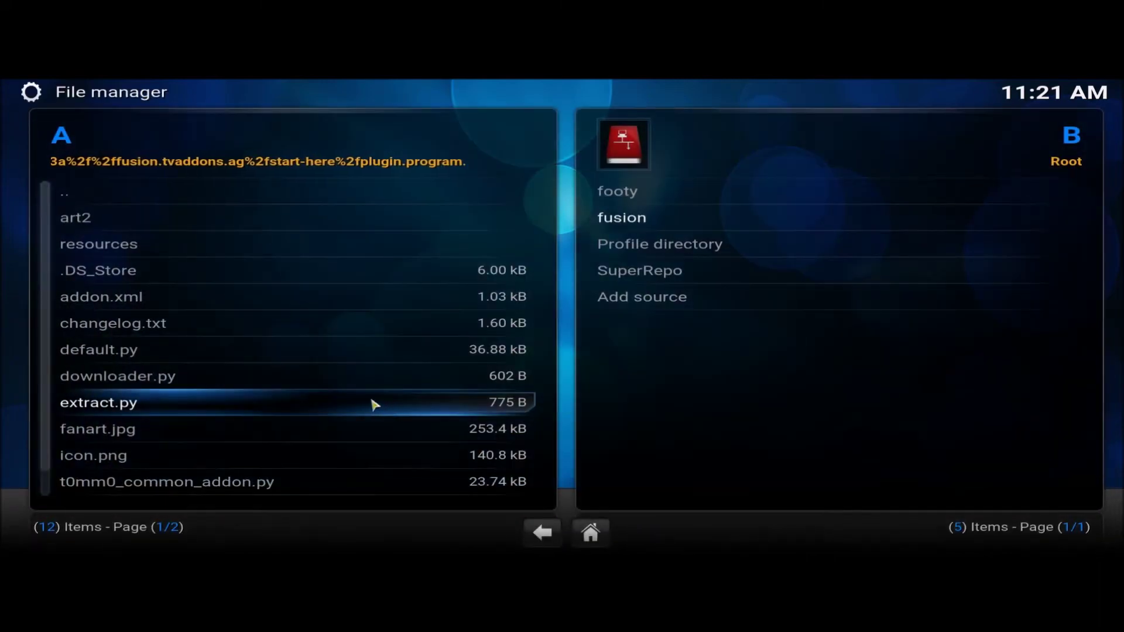
left_click(542, 533)
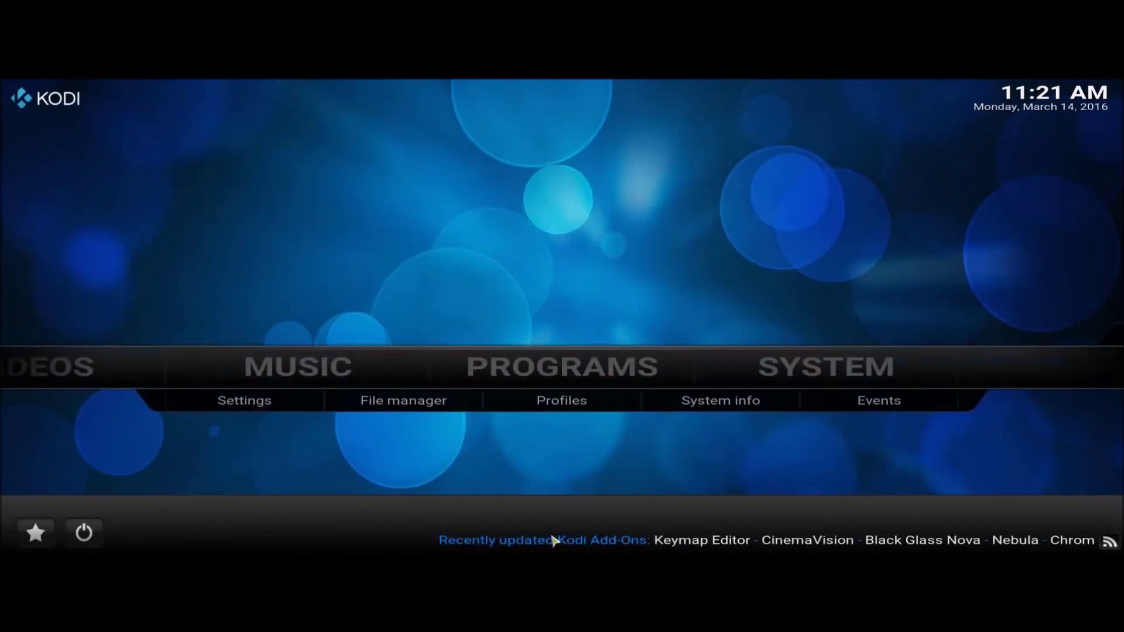
Install the Maintenance Tool program add-on from the TVADDONS.ag Addon Repository.
left_click(261, 403)
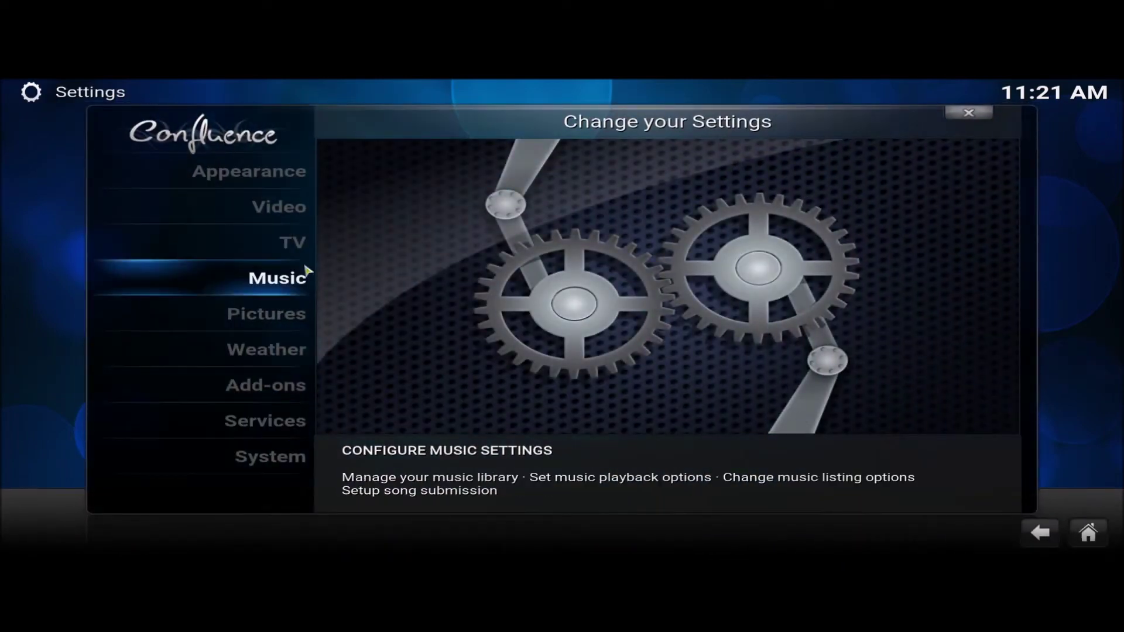
left_click(282, 391)
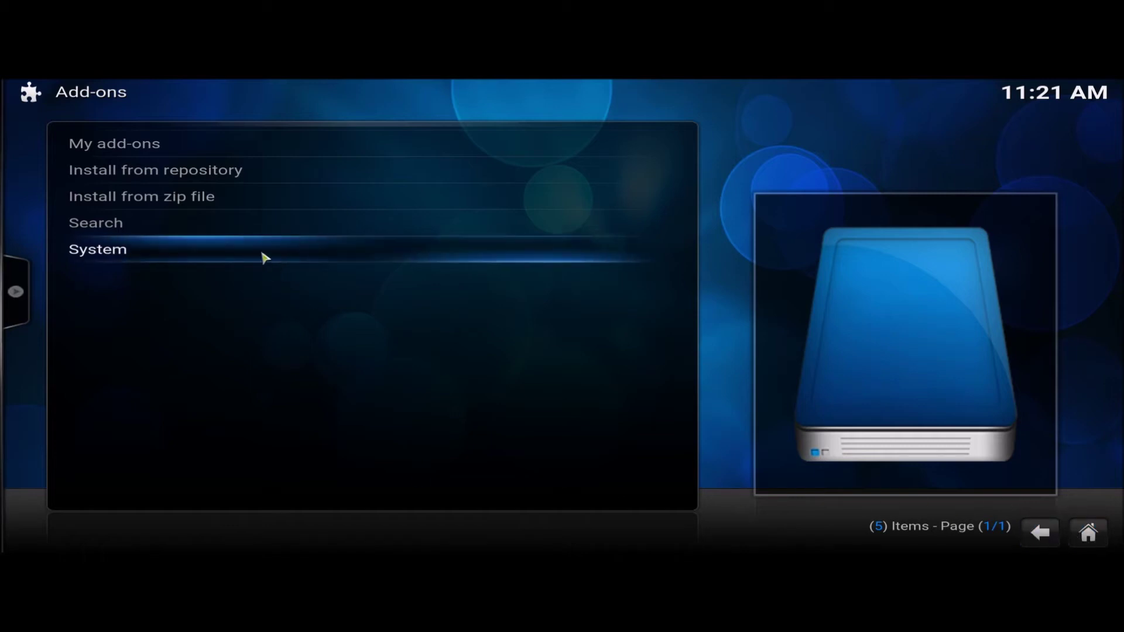
left_click(202, 177)
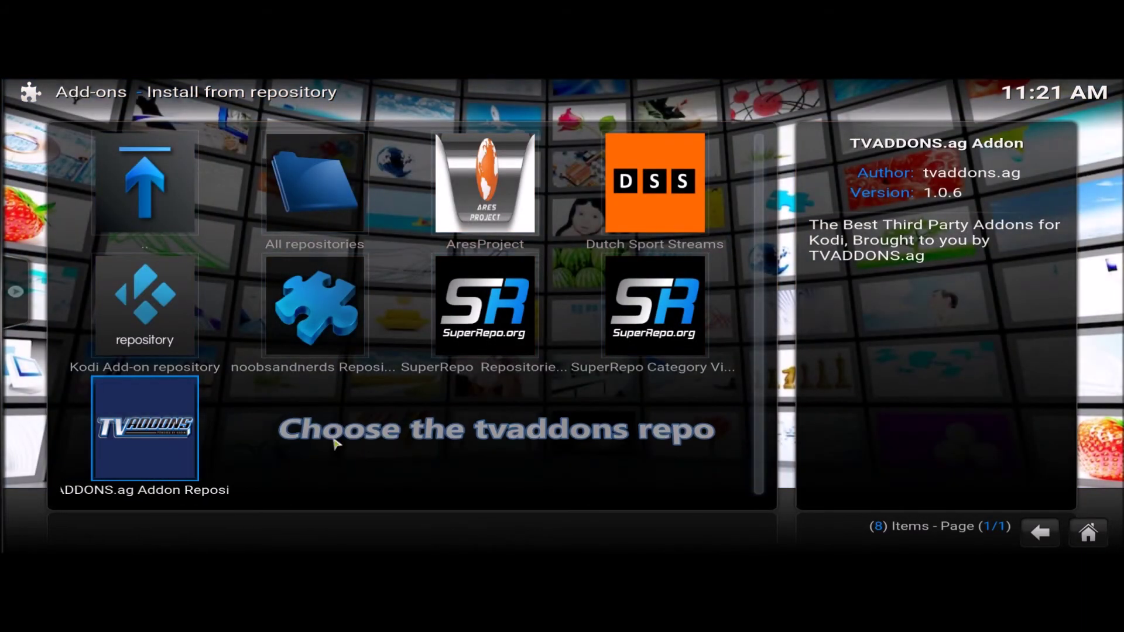
left_click(147, 441)
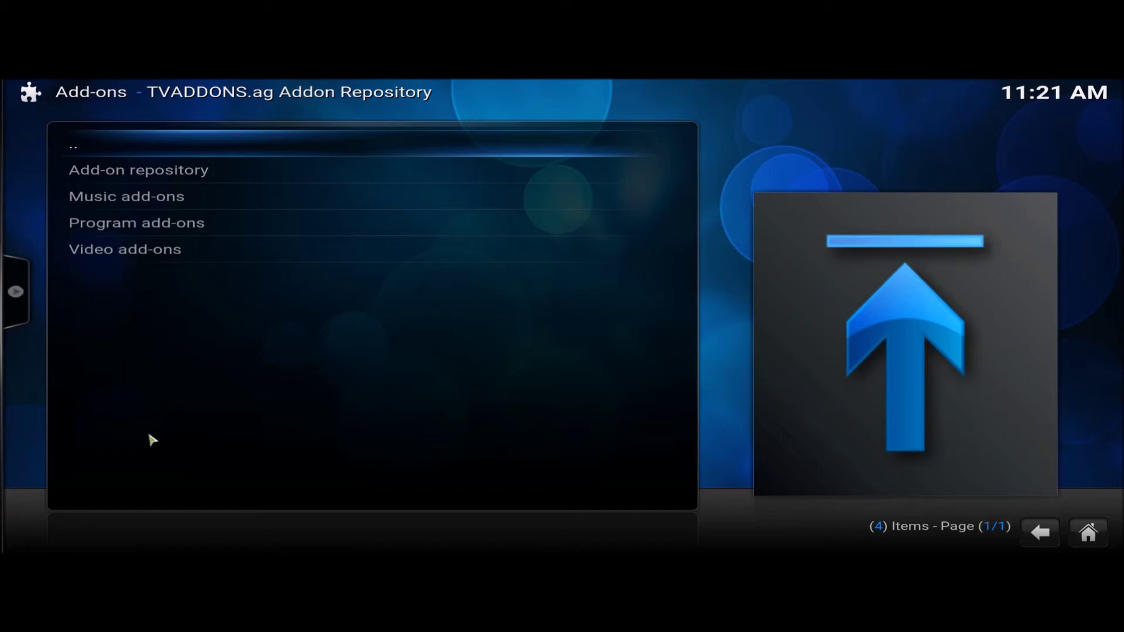
left_click(176, 224)
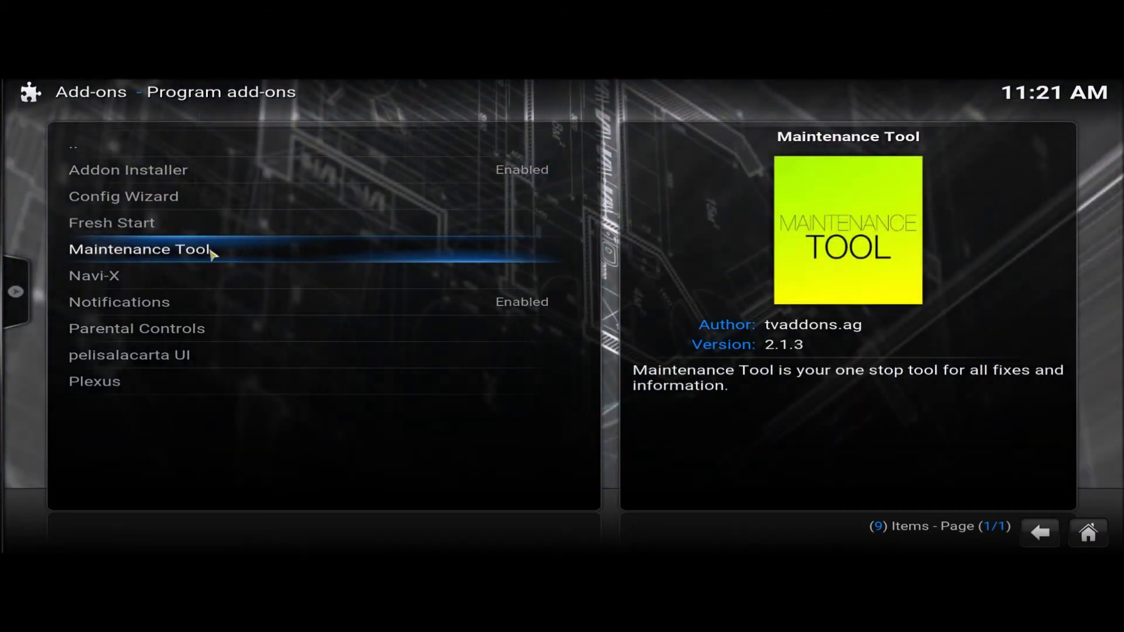
left_click(206, 253)
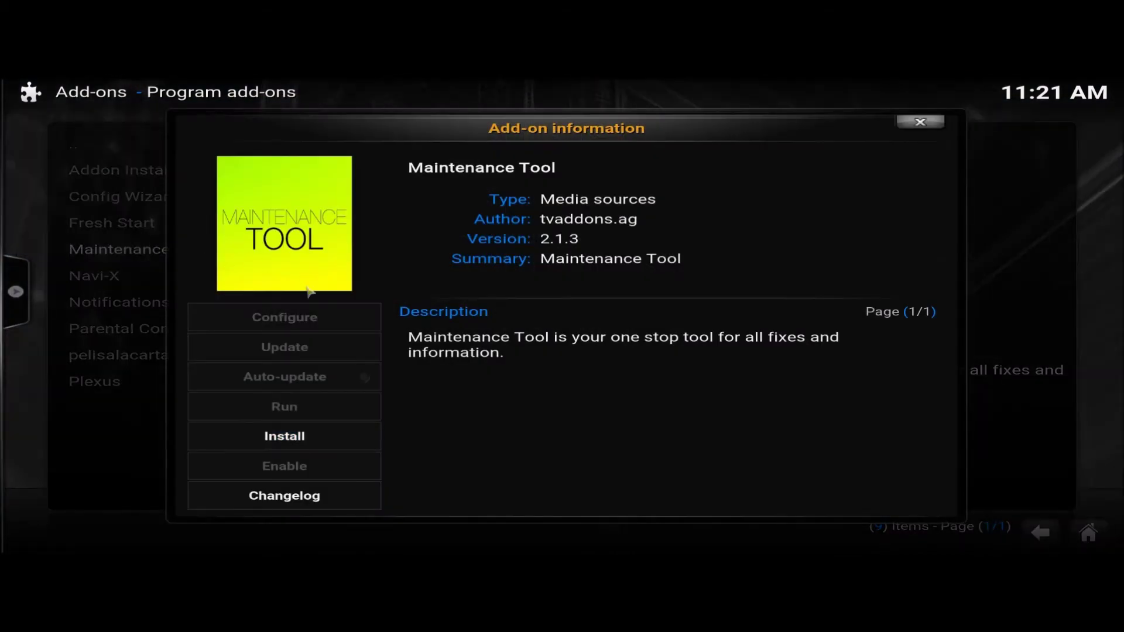
left_click(286, 440)
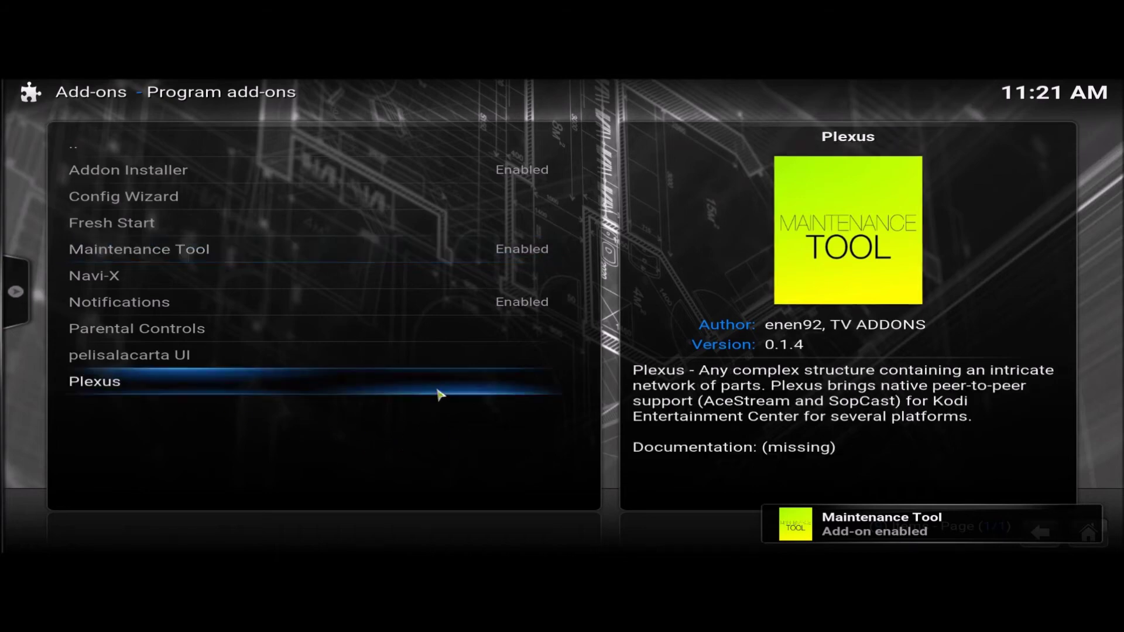
Return to the home screen and open Maintenance Tool from the installed program add-ons.
left_click(1038, 534)
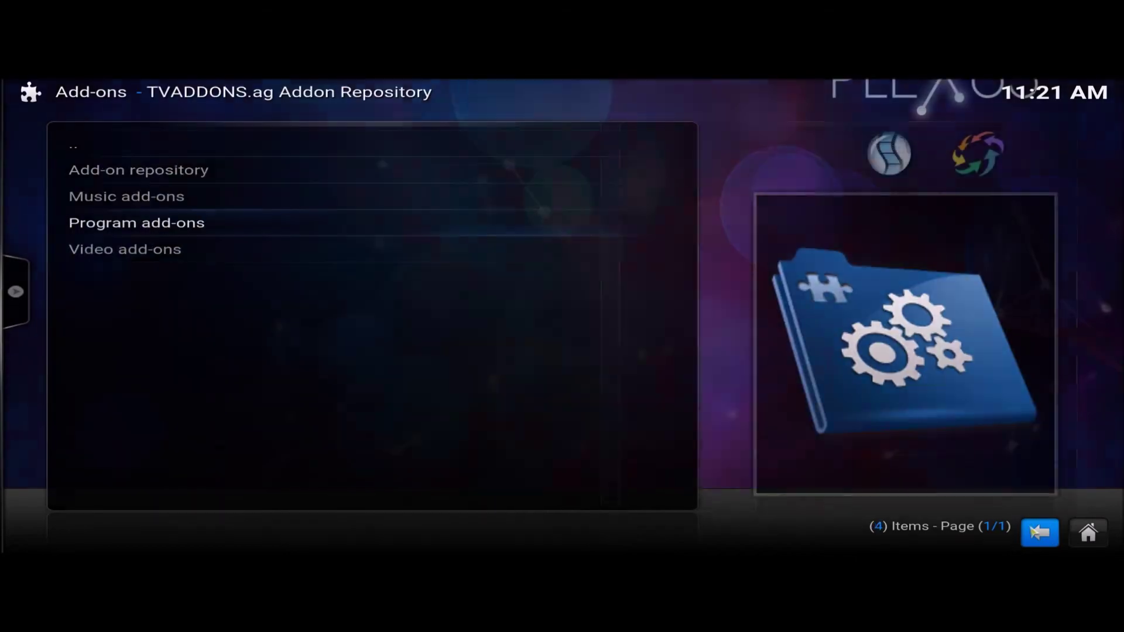
left_click(1038, 534)
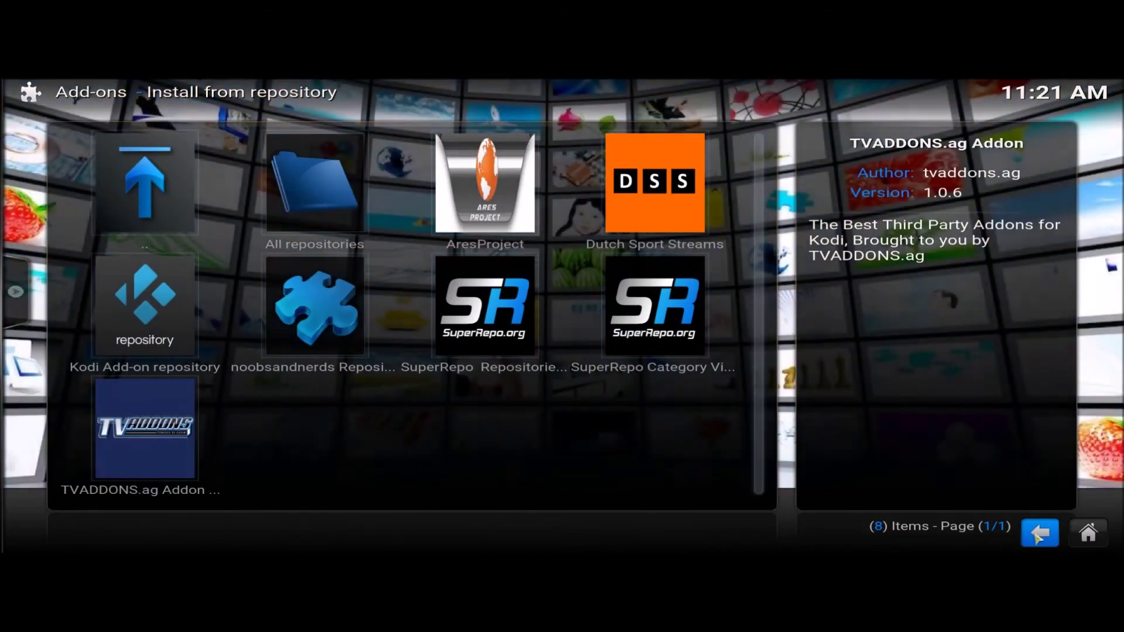
left_click(1038, 534)
left_click(1037, 535)
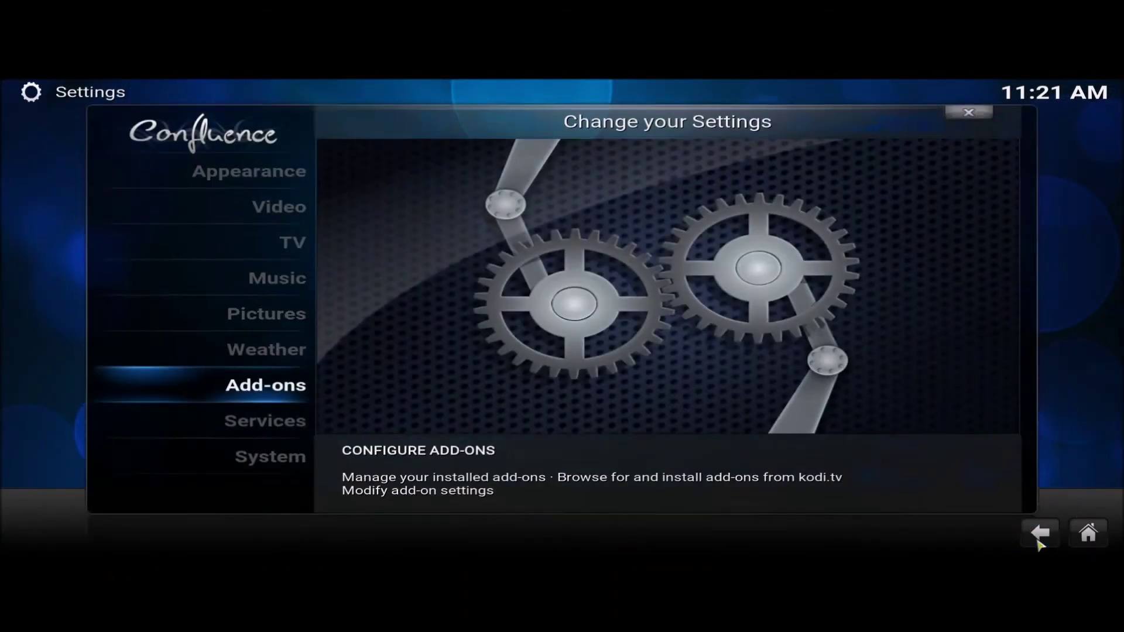
left_click(1039, 535)
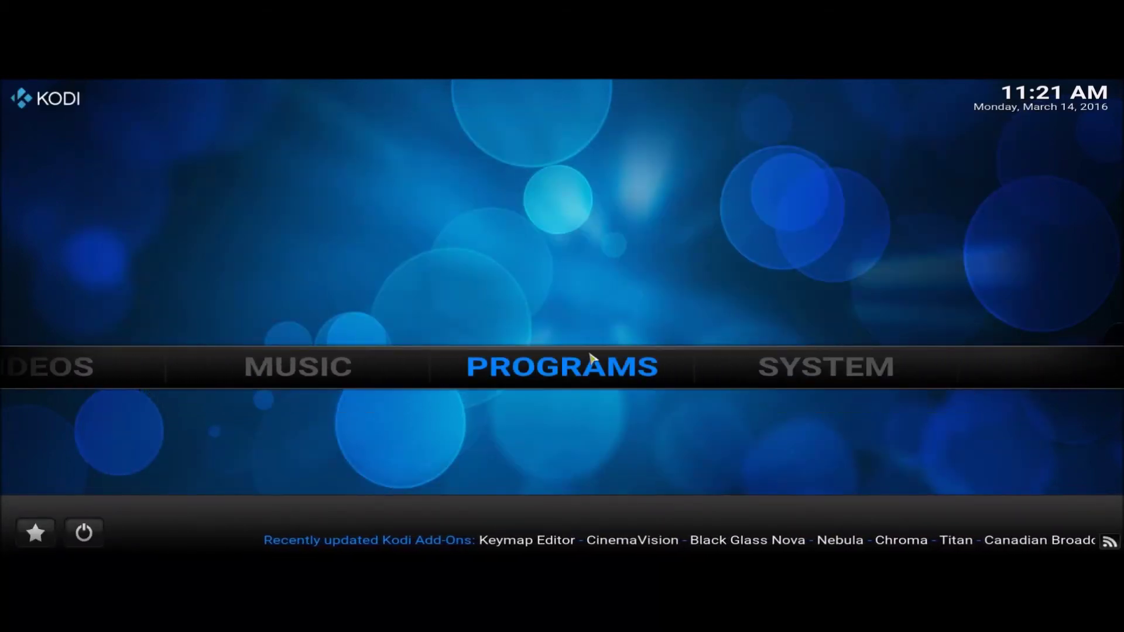
left_click(567, 371)
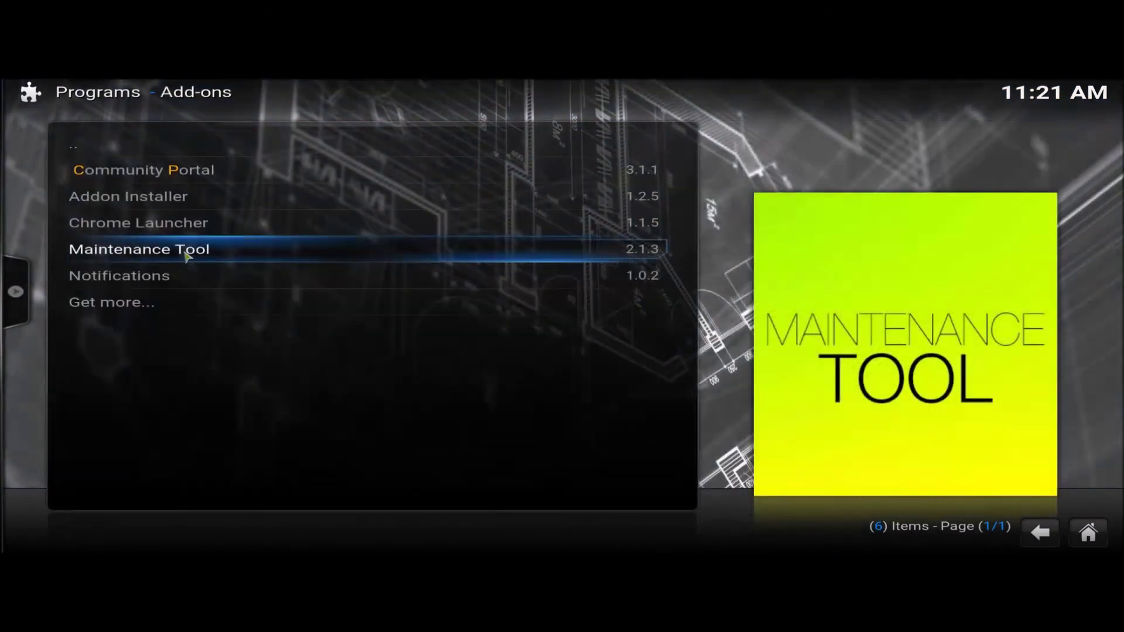
left_click(185, 255)
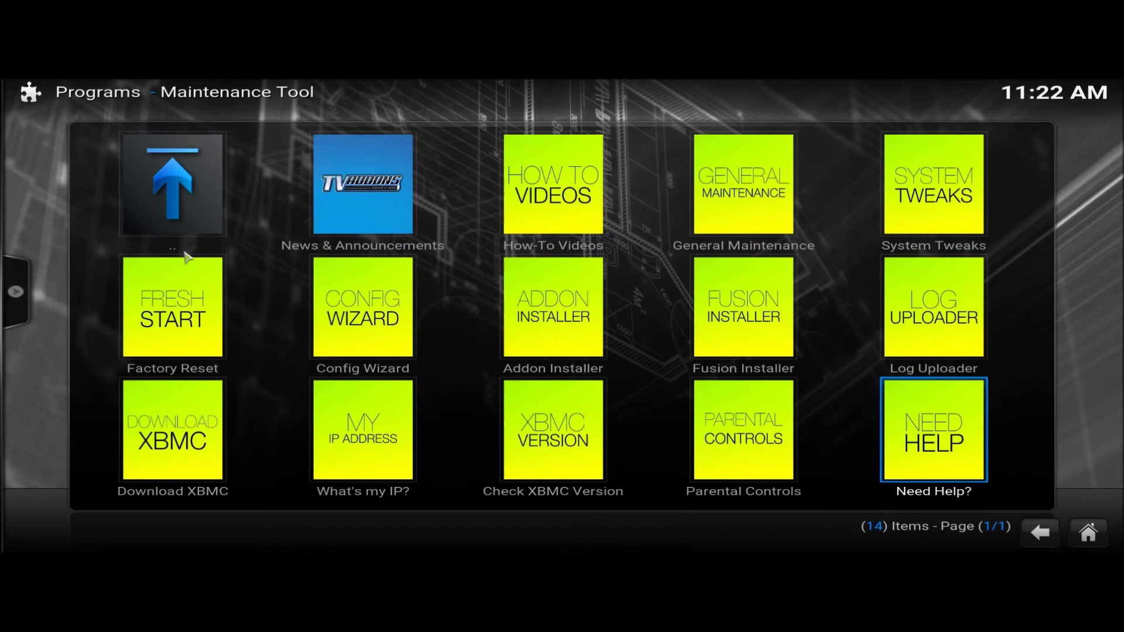
Clear the cache through Maintenance Tool's General Maintenance section, agreeing to delete the XBMC cache files.
left_click(742, 195)
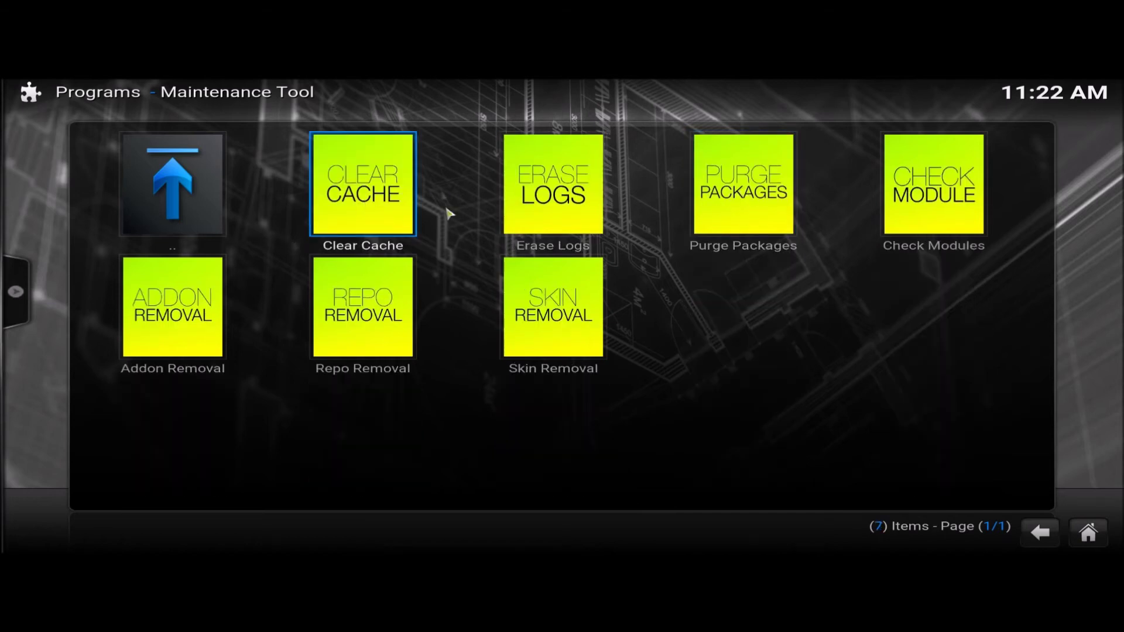
left_click(368, 198)
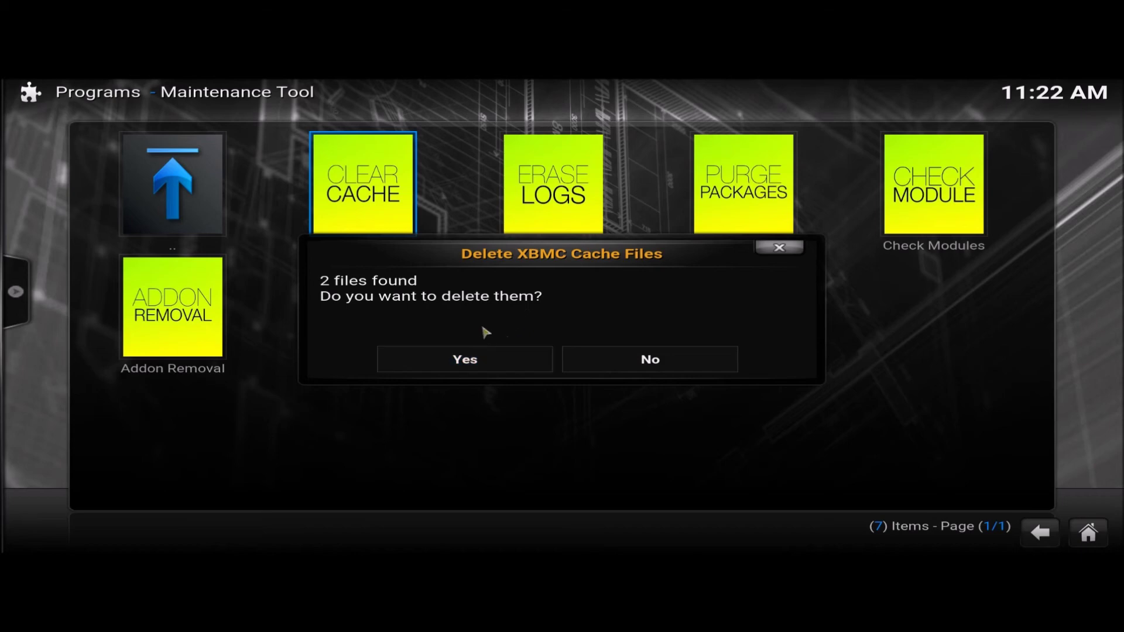
left_click(481, 365)
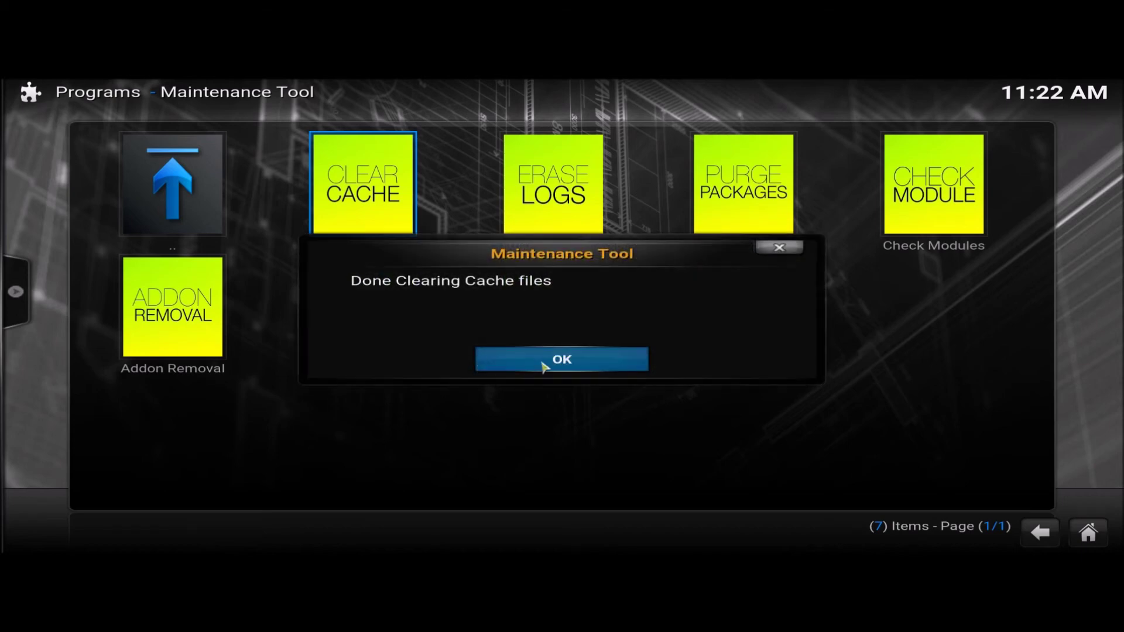
Acknowledge the finished cache clearing and purge the package cache files in General Maintenance, agreeing to delete them.
left_click(542, 367)
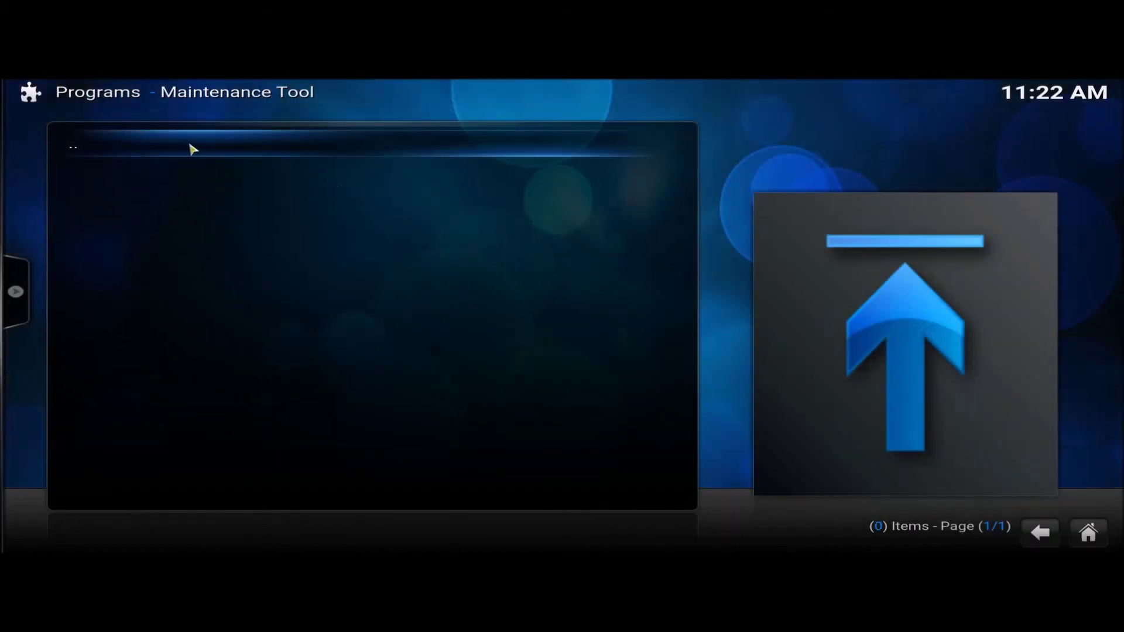
left_click(190, 149)
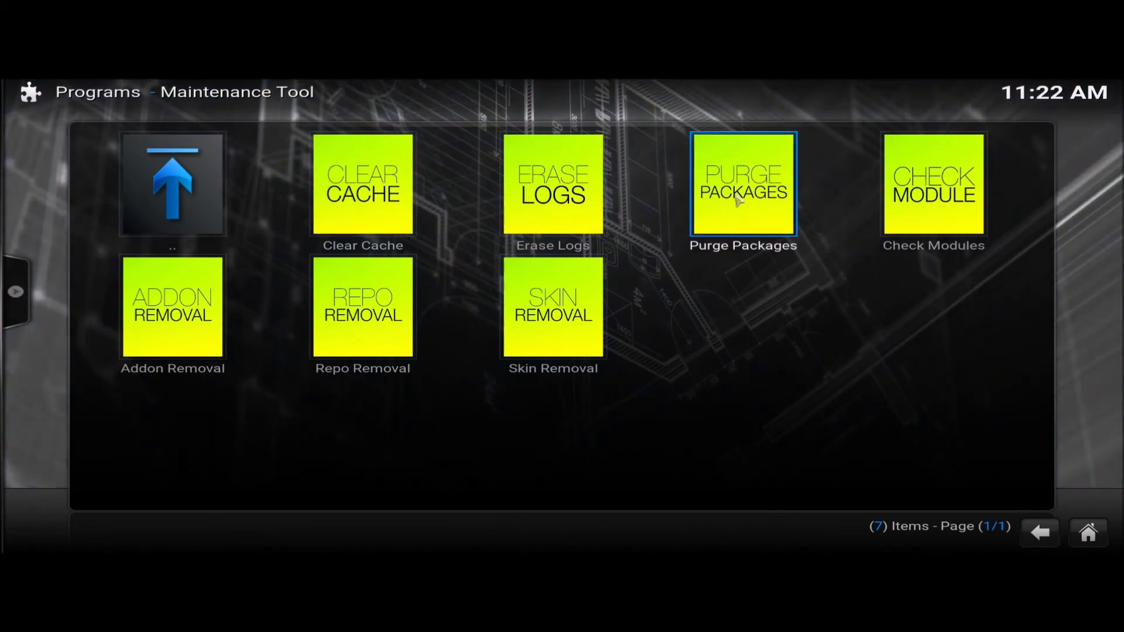
left_click(737, 201)
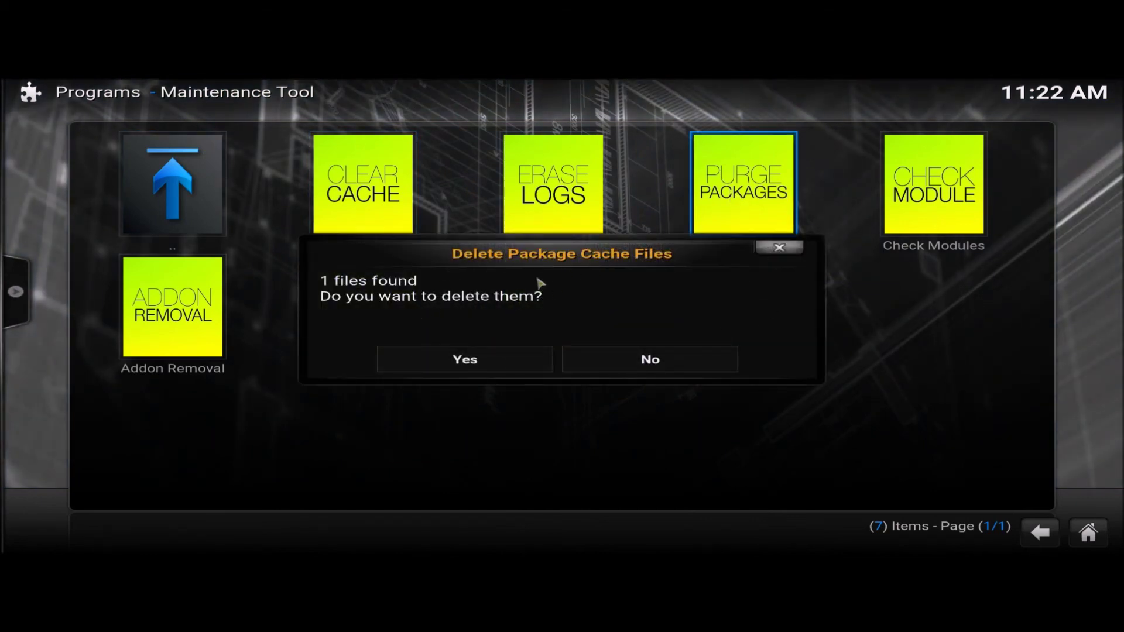
left_click(469, 363)
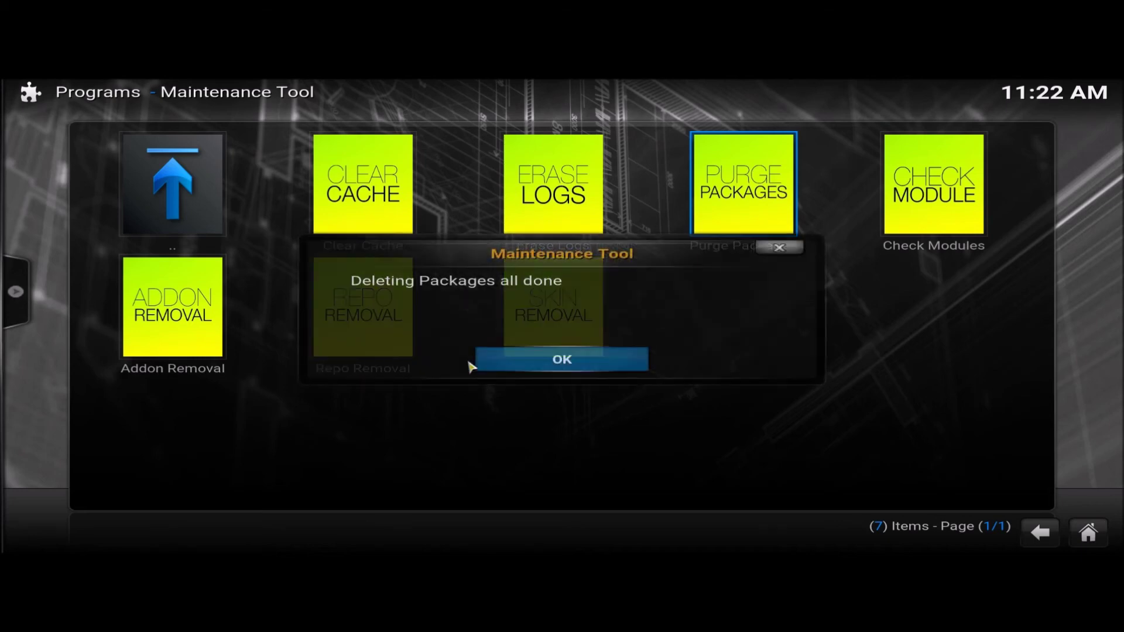
left_click(515, 365)
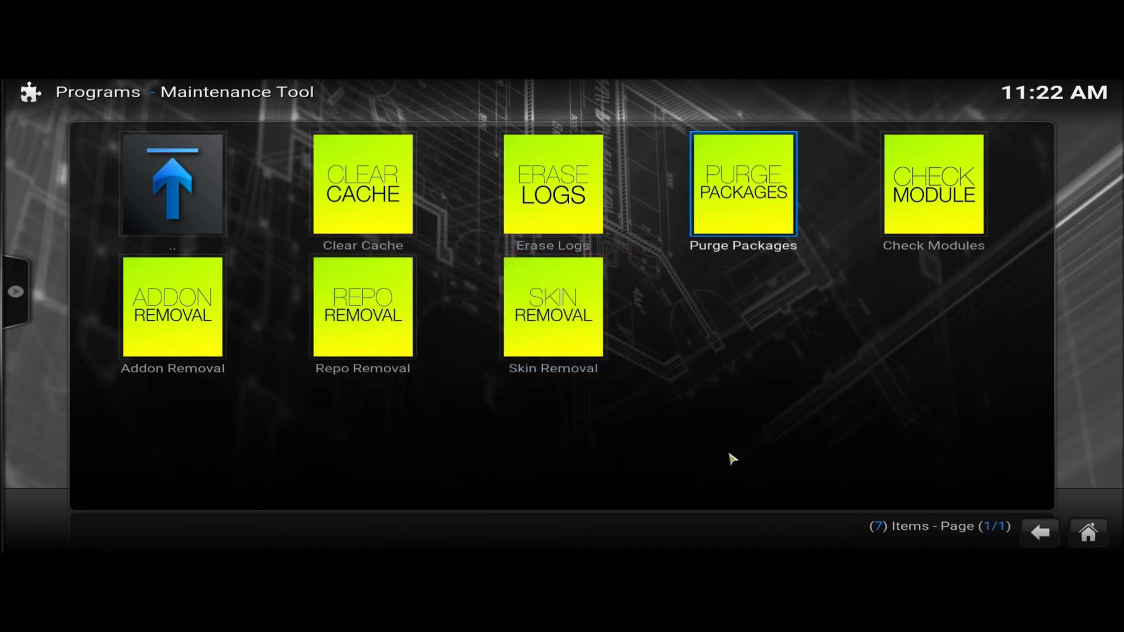
Leave General Maintenance, exit Maintenance Tool at its advanced-users notice, and return to the home screen.
left_click(1039, 534)
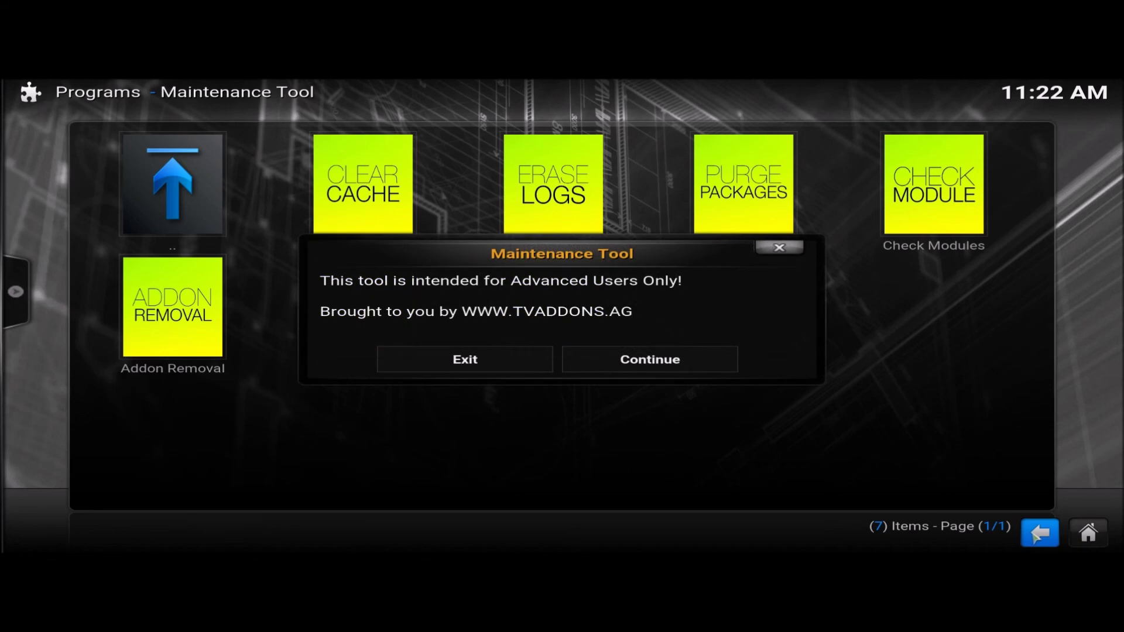
left_click(476, 371)
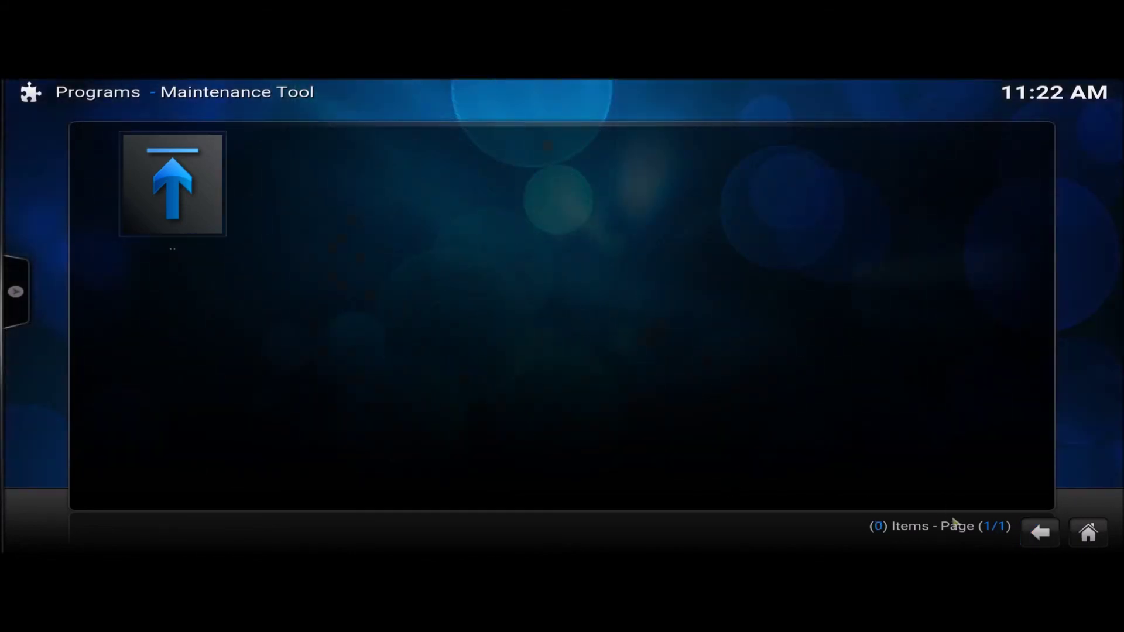
left_click(1038, 533)
left_click(1037, 532)
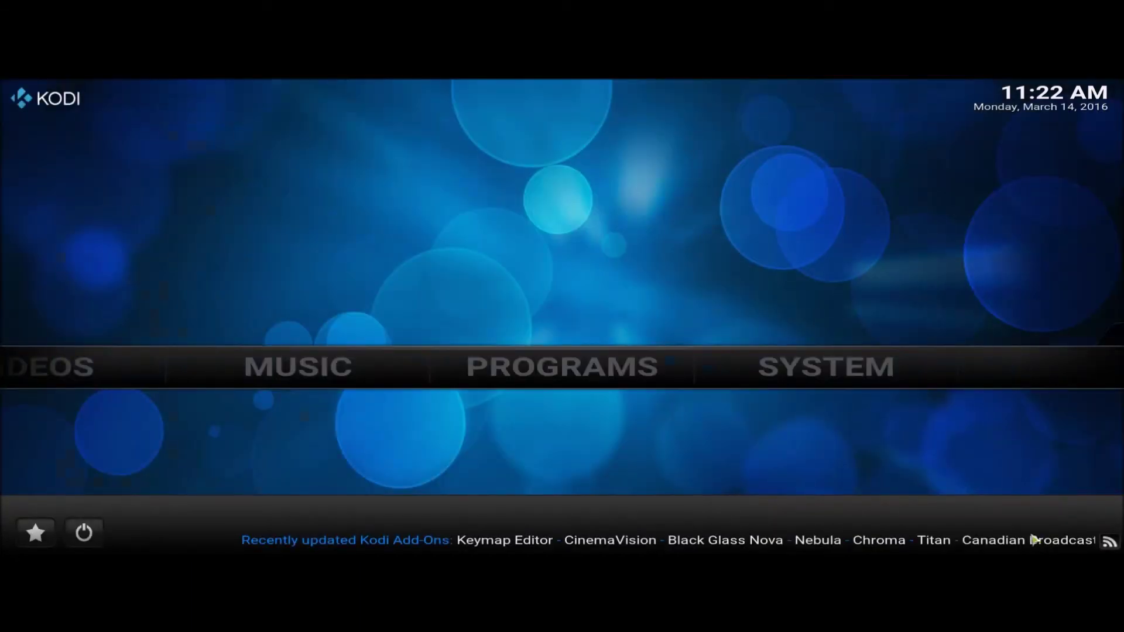
Reopen Maintenance Tool from the program add-ons and view its General Maintenance section.
mouse_move(794, 364)
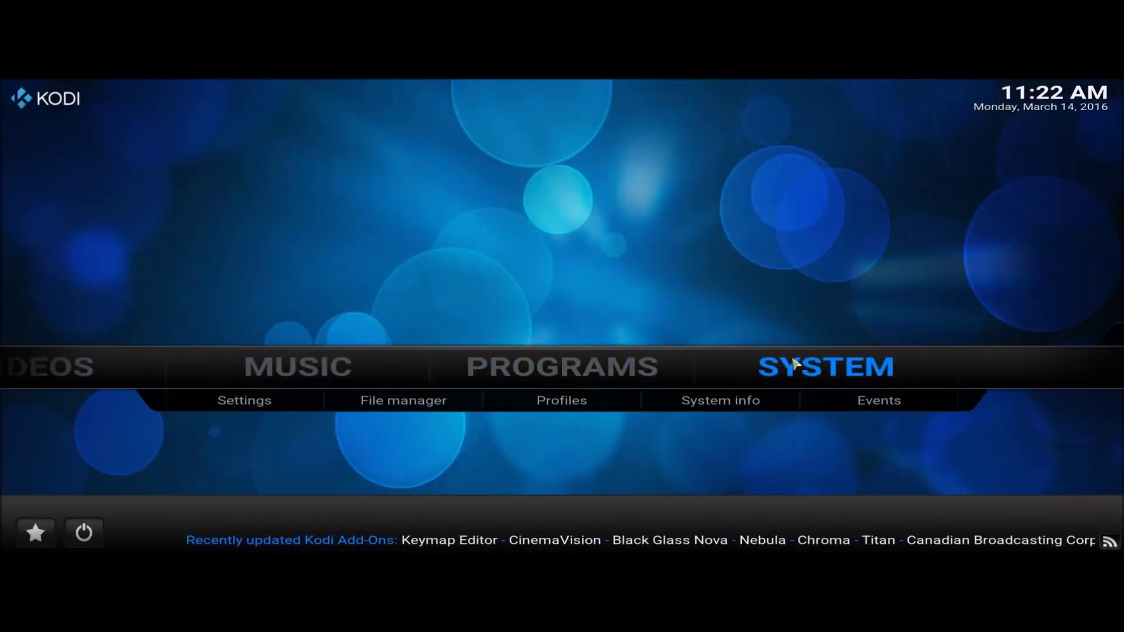
left_click(557, 377)
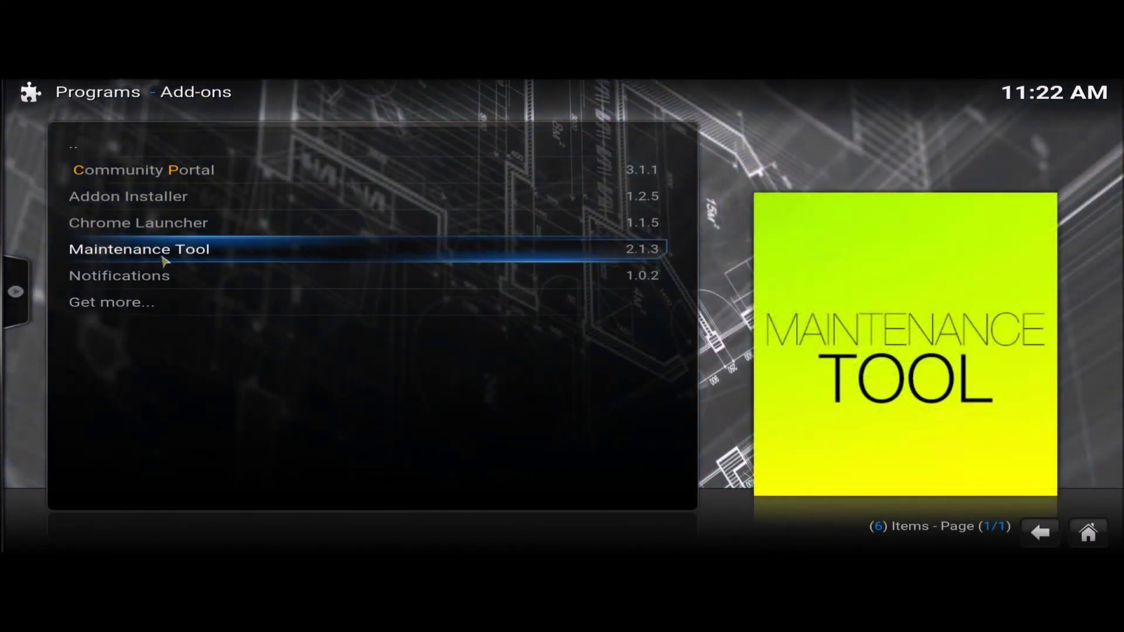
left_click(163, 258)
left_click(738, 187)
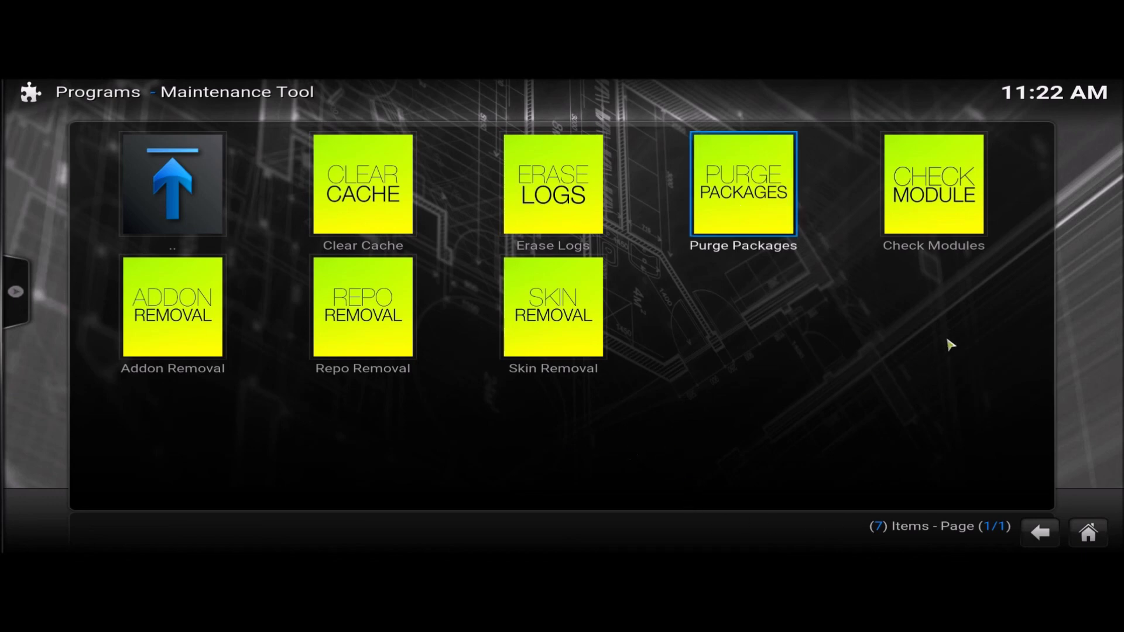
Back out of Maintenance Tool to the home screen and bring up the Videos options.
left_click(1037, 533)
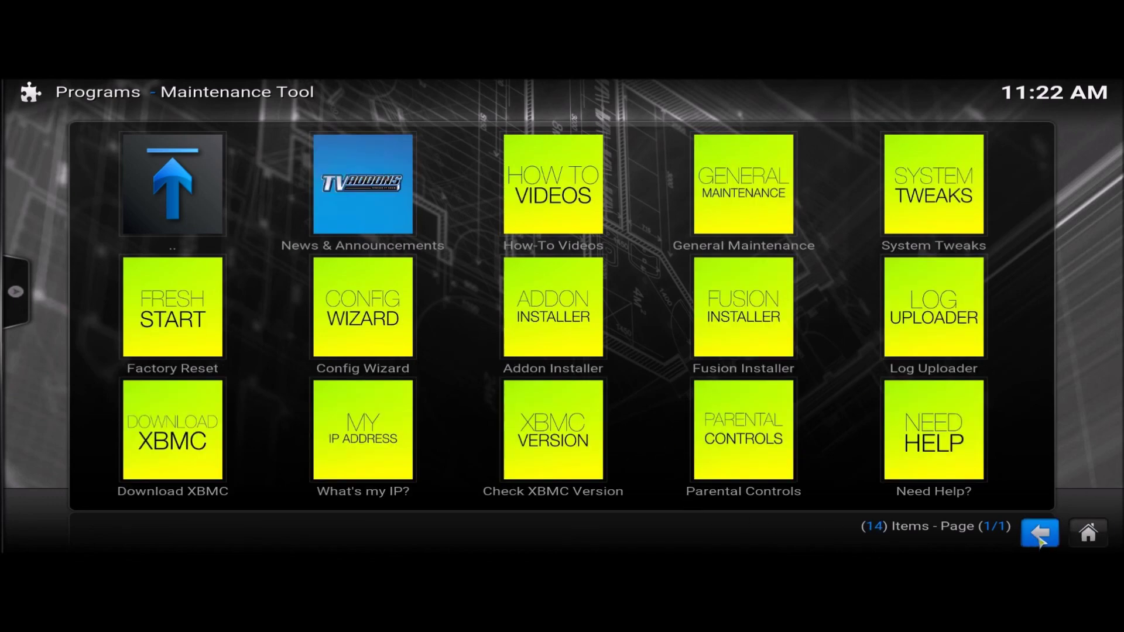
left_click(1039, 537)
left_click(1039, 536)
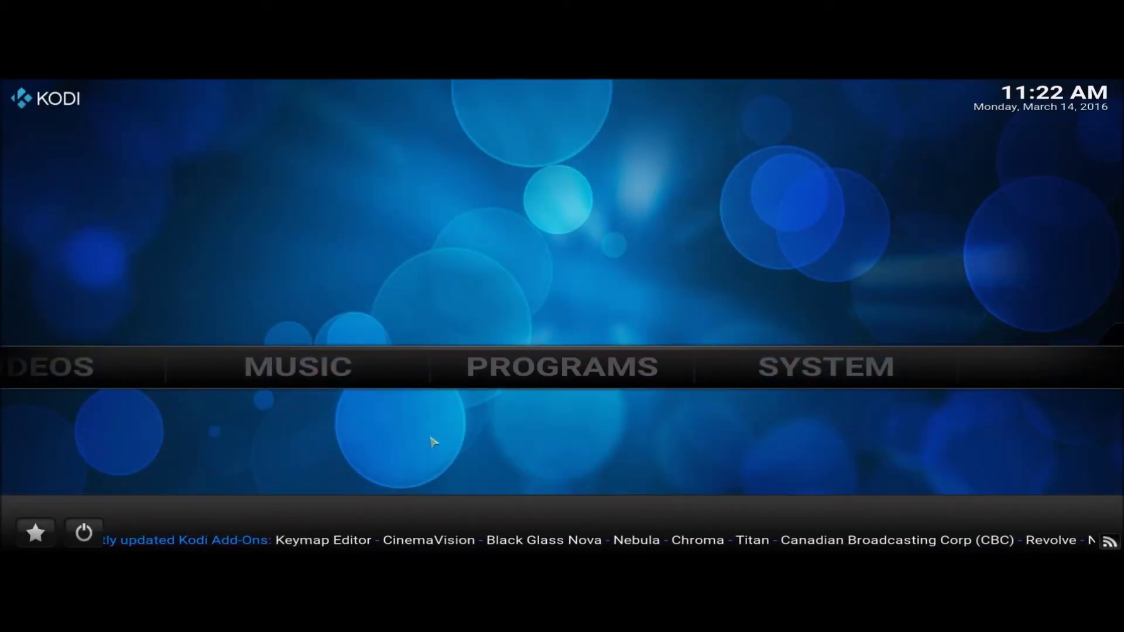
mouse_move(489, 378)
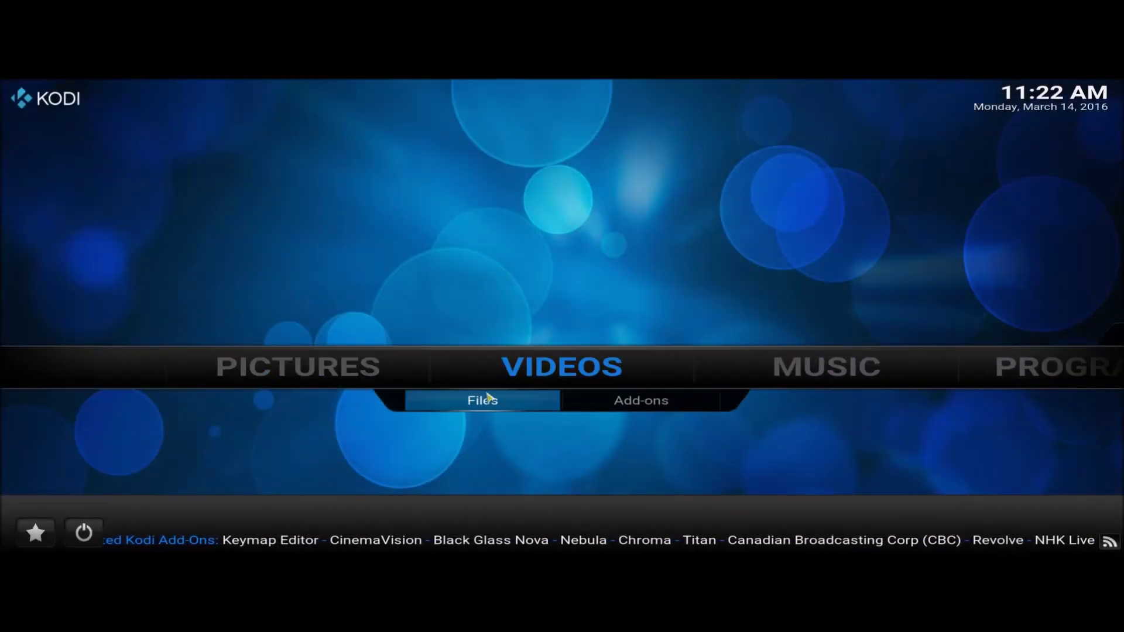